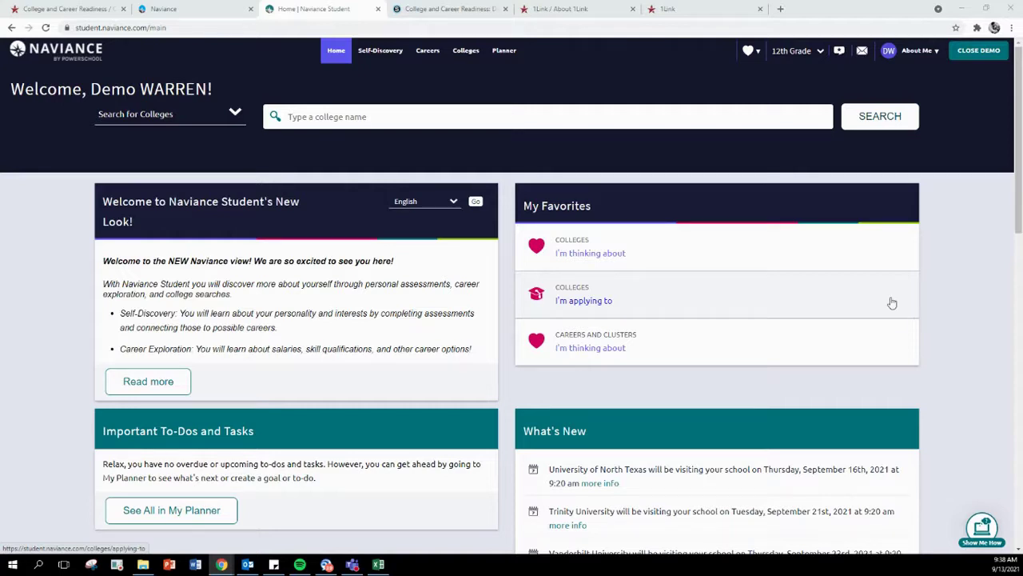
View the 1Link app launcher and the Schoology College and Career Readiness course, ending back on the Naviance Student home page.
left_click(697, 10)
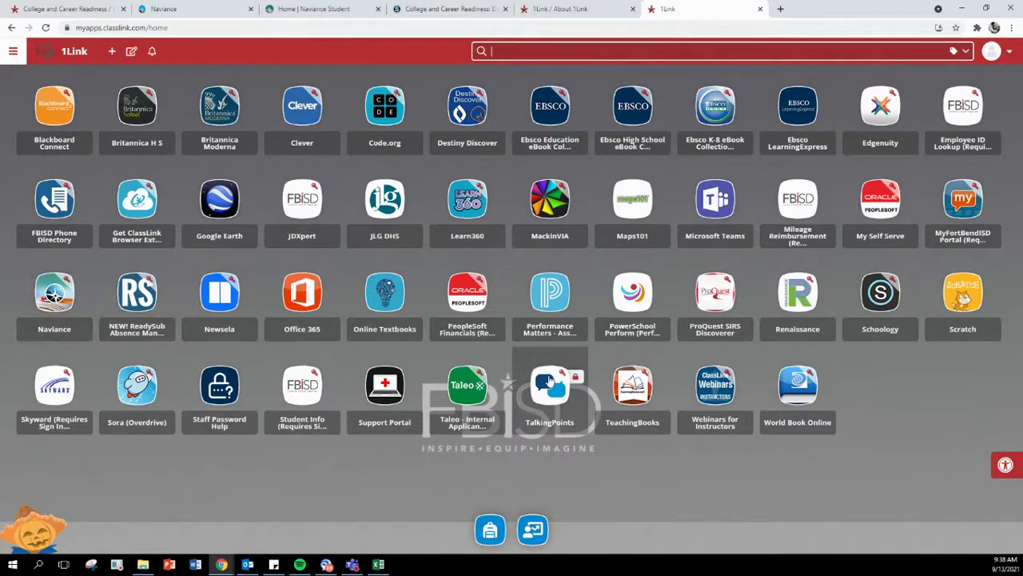
left_click(435, 8)
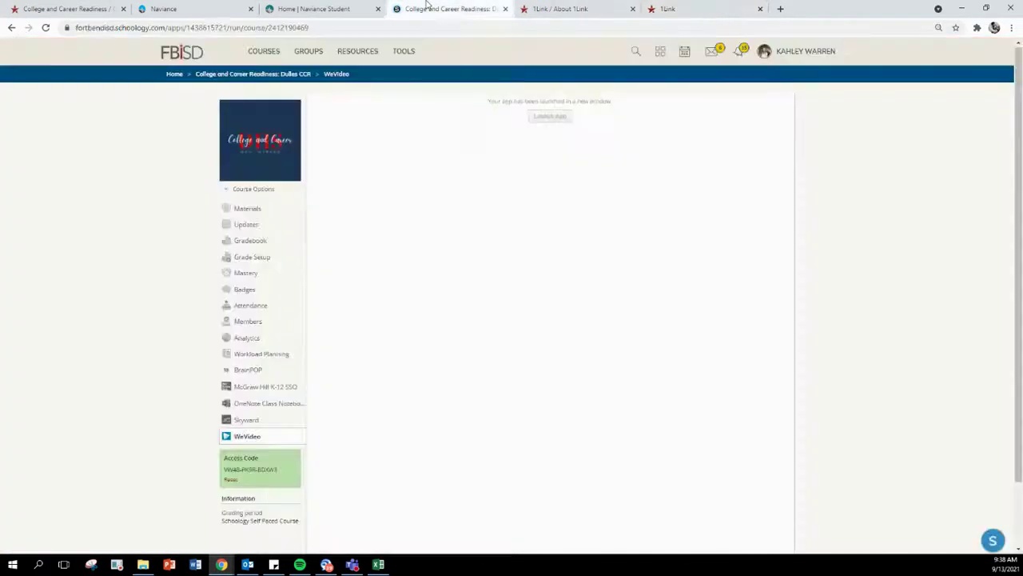
left_click(328, 9)
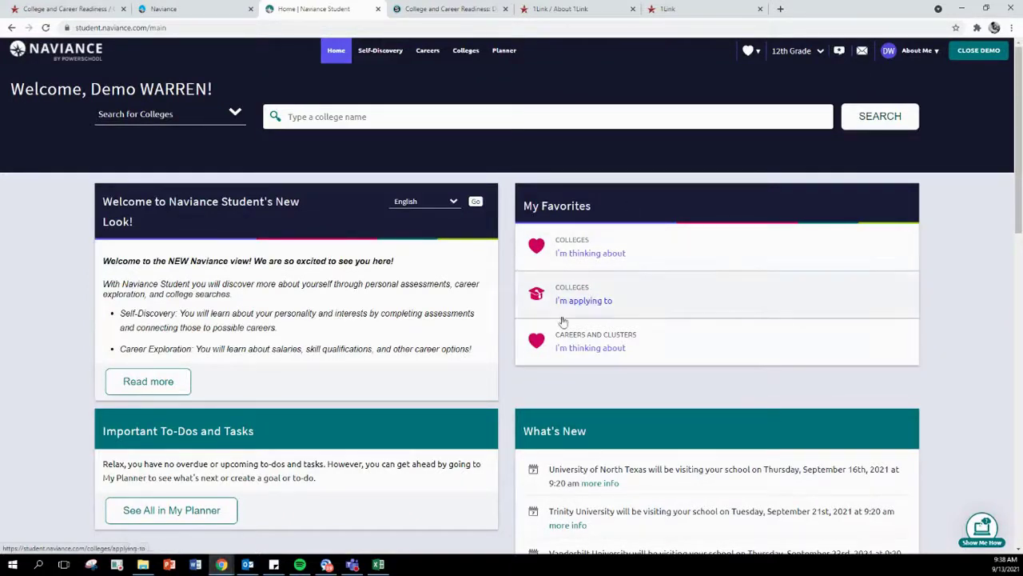
Go to the college home page and open the list of colleges I'm applying to.
left_click(454, 53)
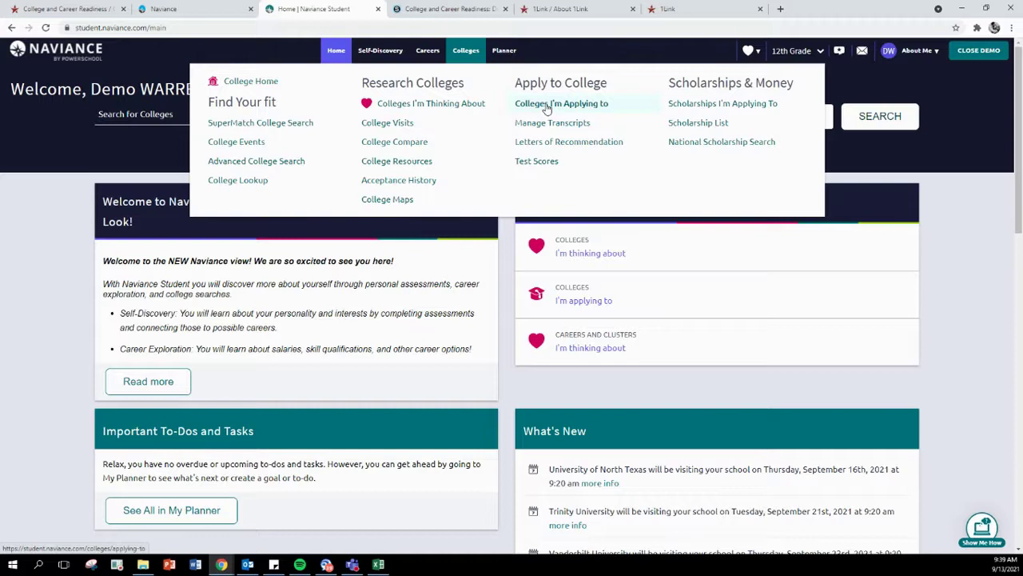
left_click(245, 81)
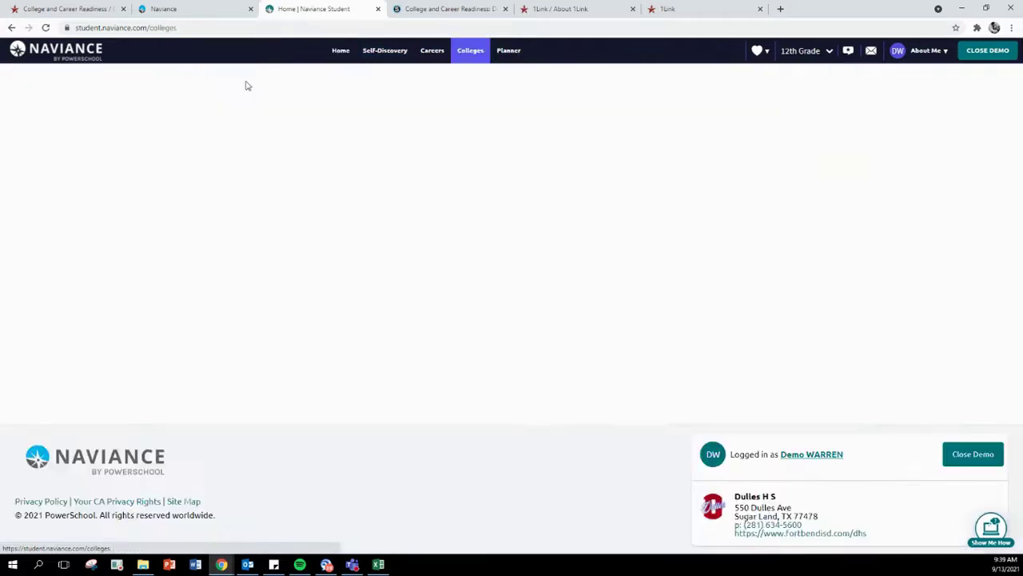
scroll(370, 286, "down", 5)
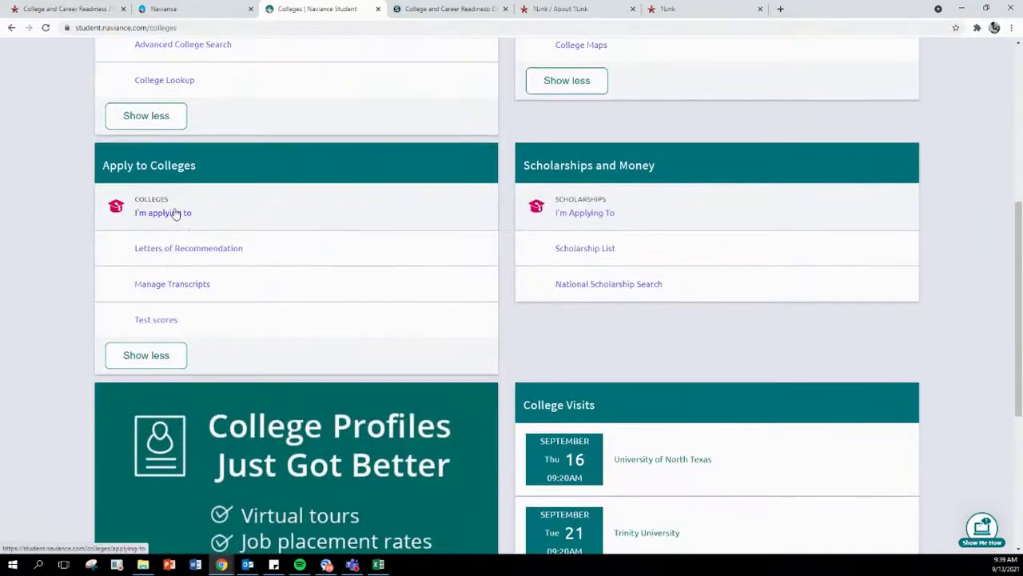
left_click(175, 214)
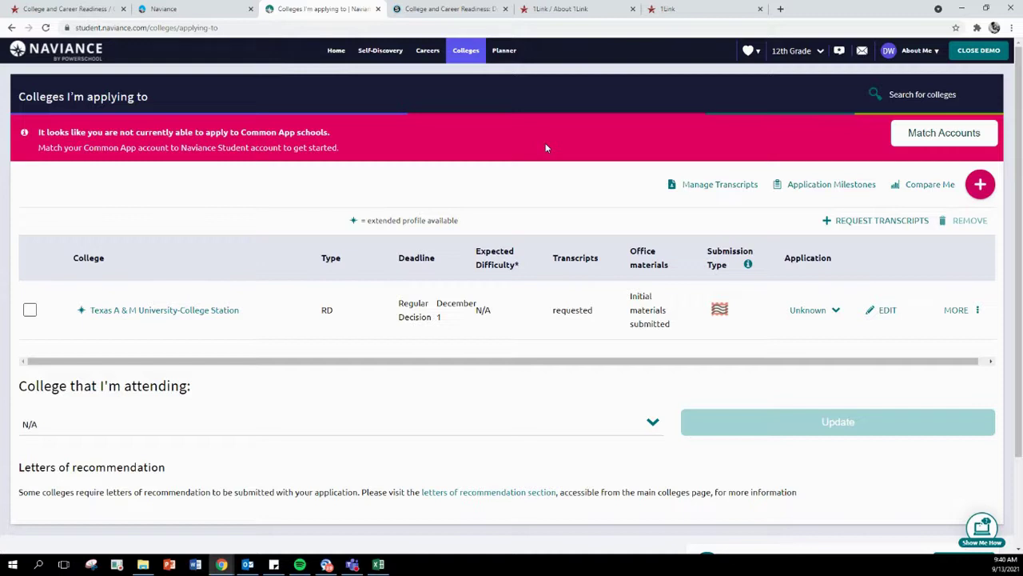
Start a new college application for University of Houston with the app type Regular Decision December 1.
left_click(977, 193)
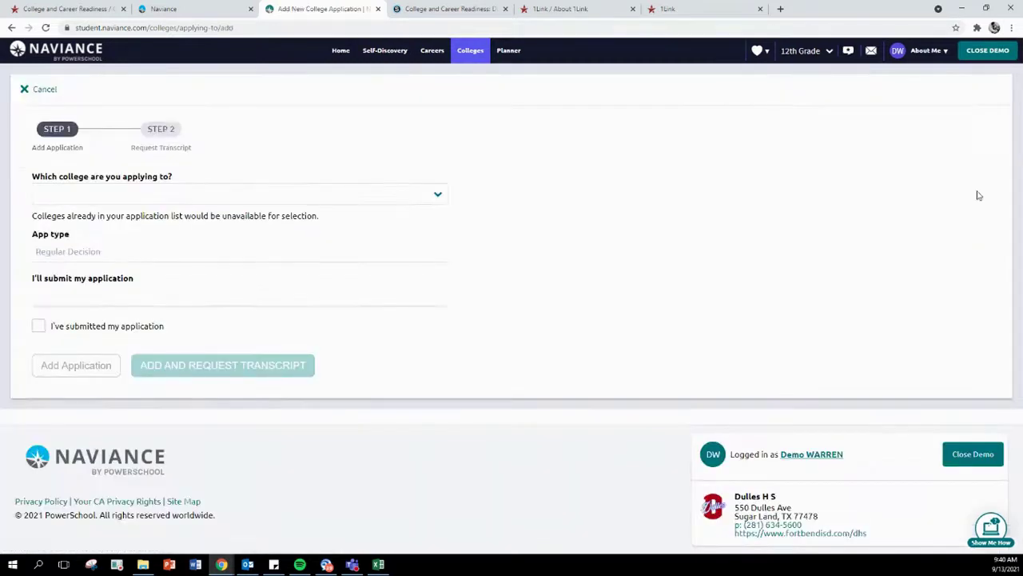
left_click(106, 195)
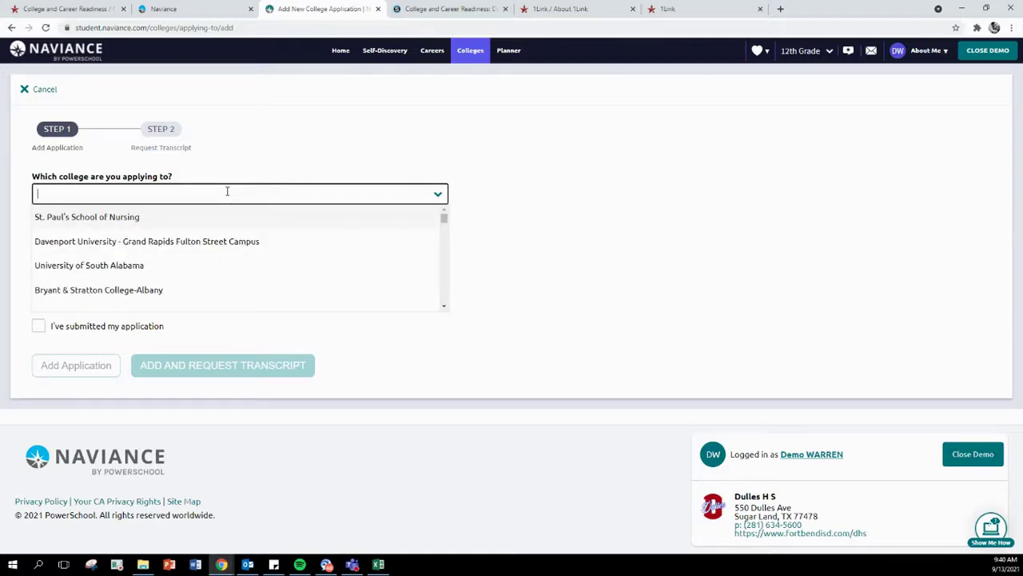
type("University of Houst")
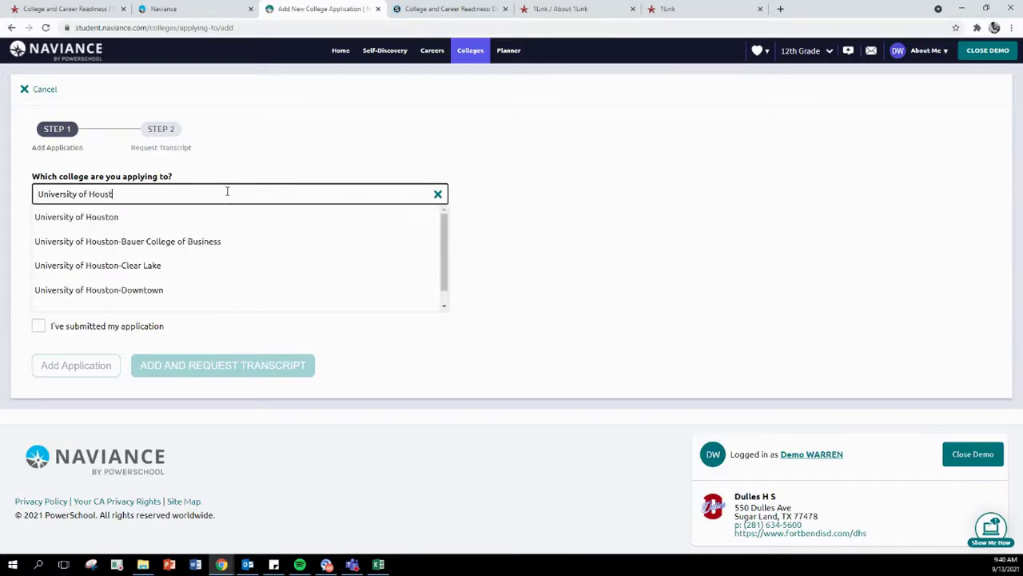
left_click(115, 223)
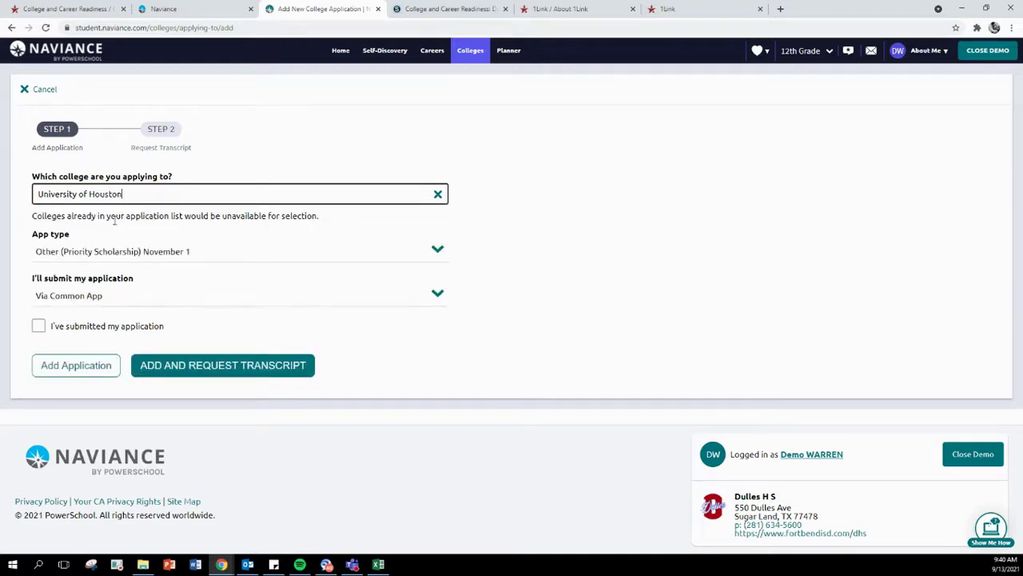
left_click(67, 255)
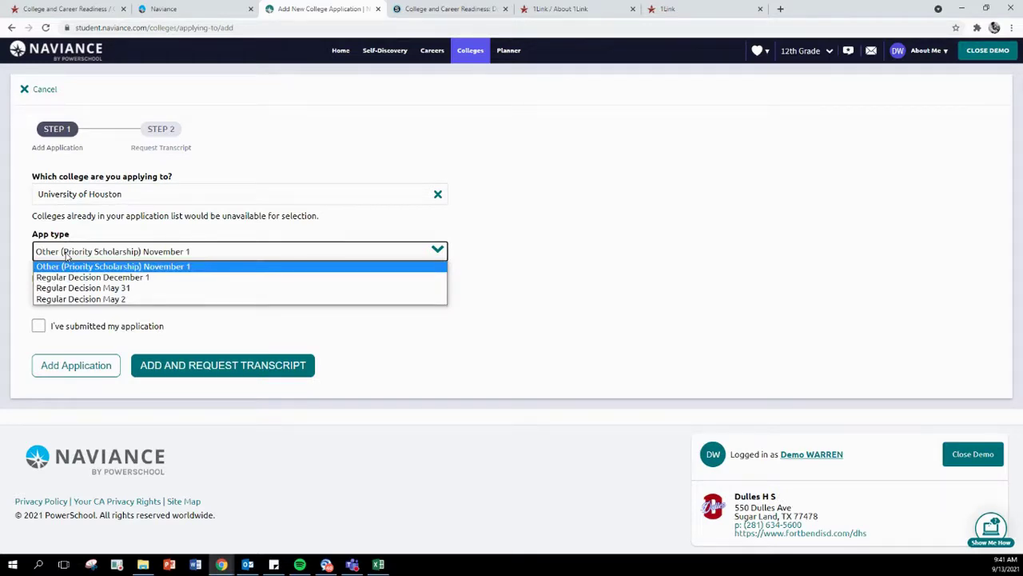
left_click(132, 278)
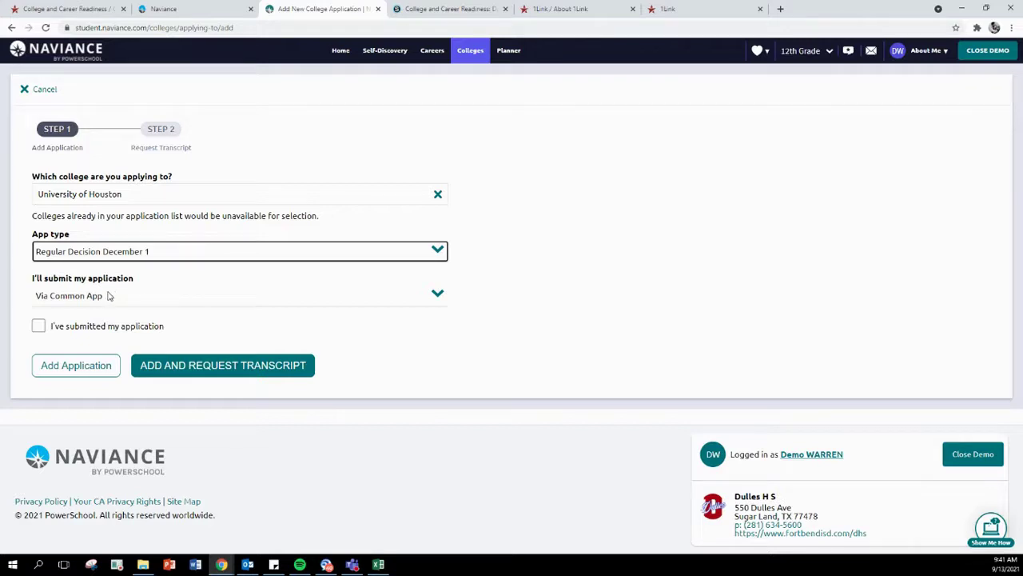
Try the Via Common App and Direct to the institution submission options for the University of Houston application.
left_click(109, 296)
key("Up")
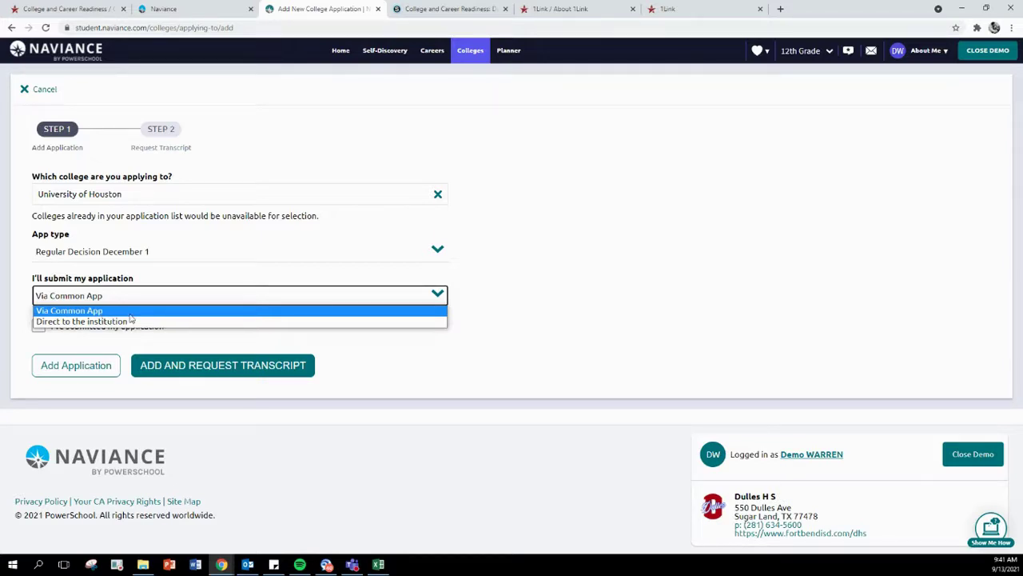
left_click(110, 314)
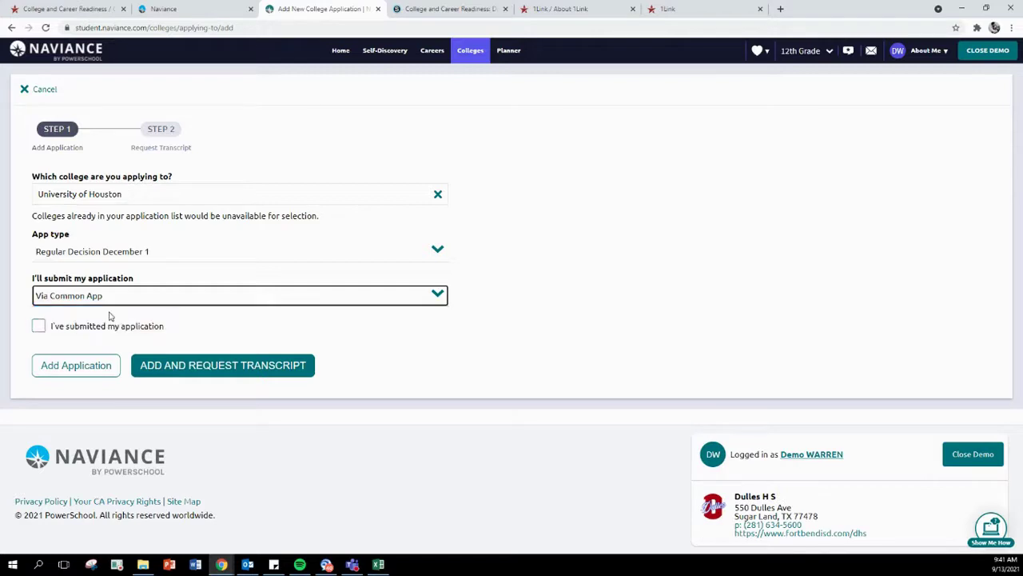
left_click(123, 301)
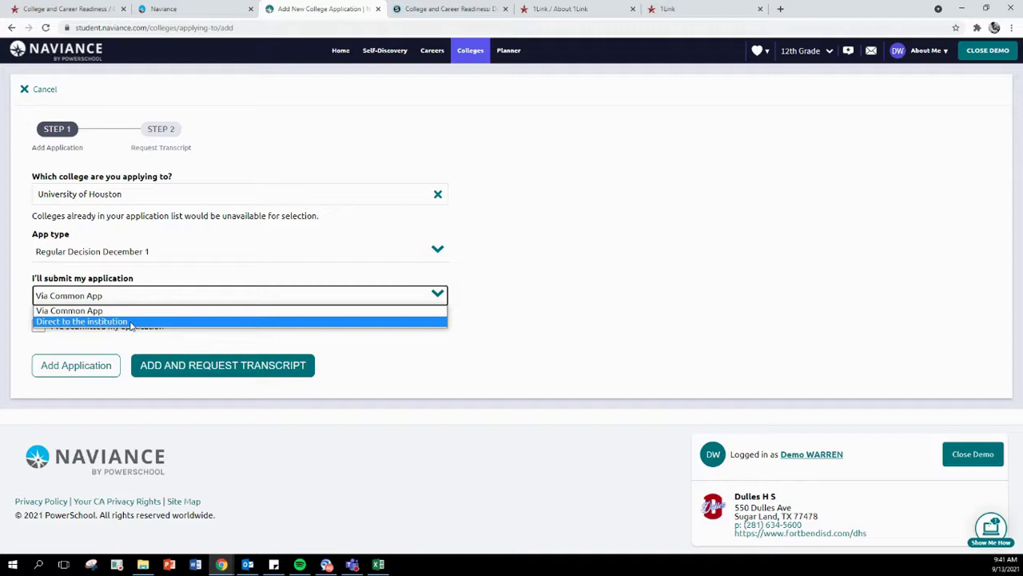
left_click(131, 322)
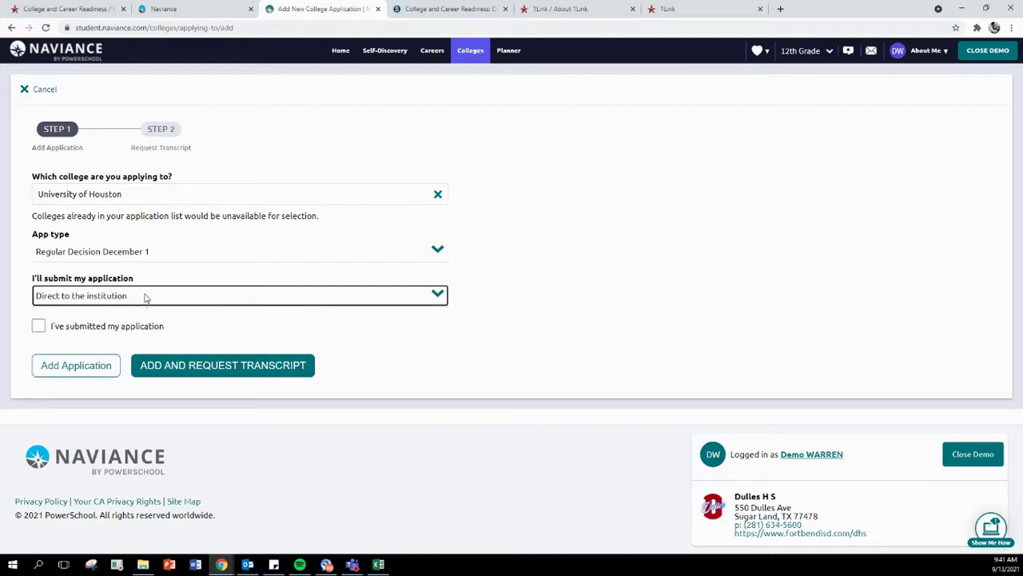
left_click(144, 296)
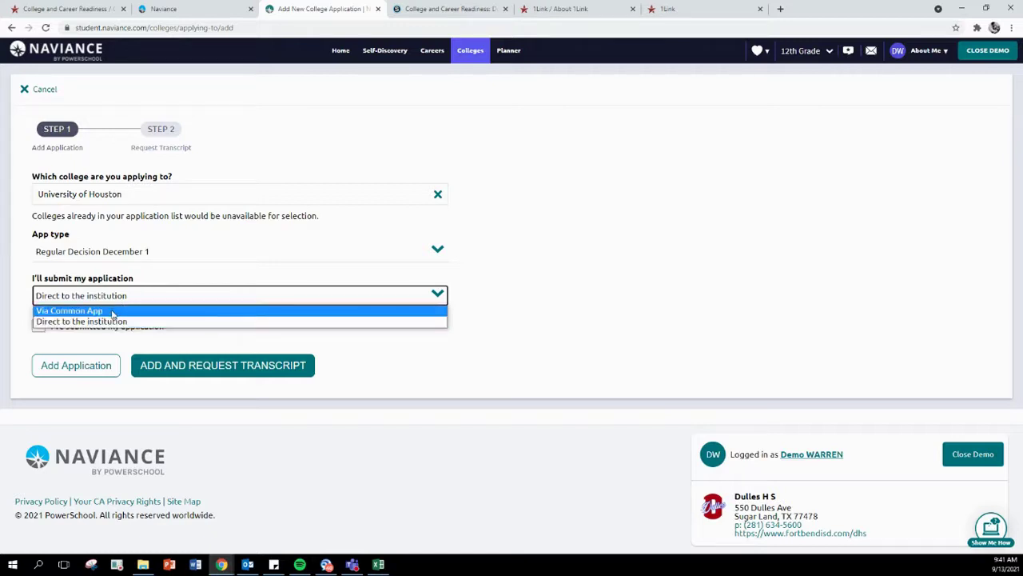
left_click(113, 310)
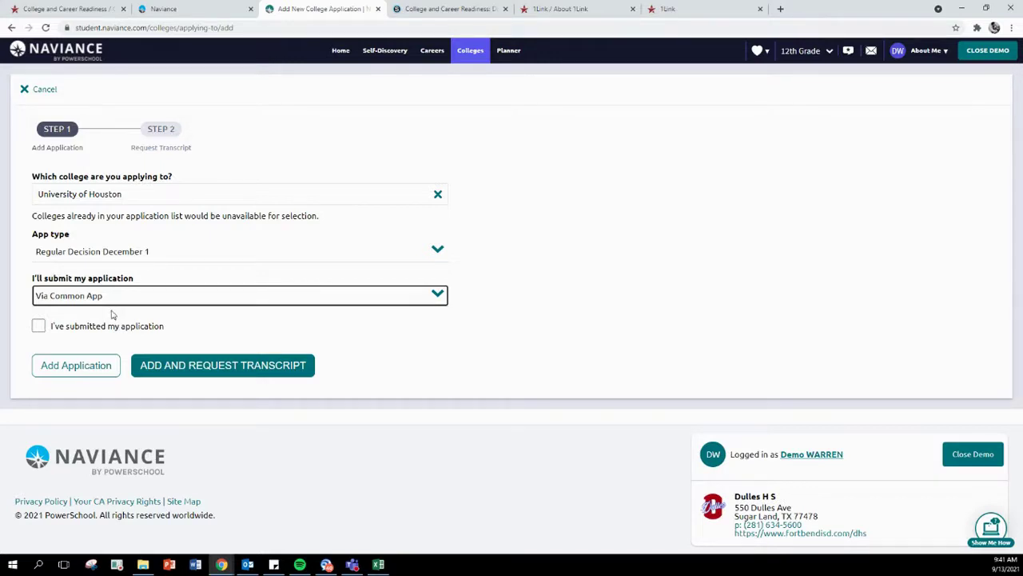
left_click(130, 297)
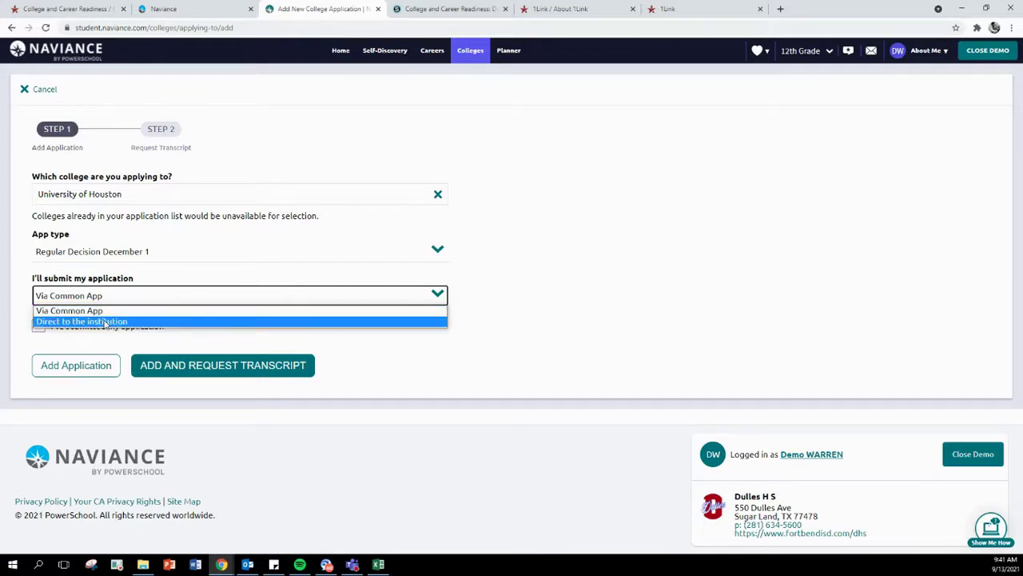
left_click(103, 322)
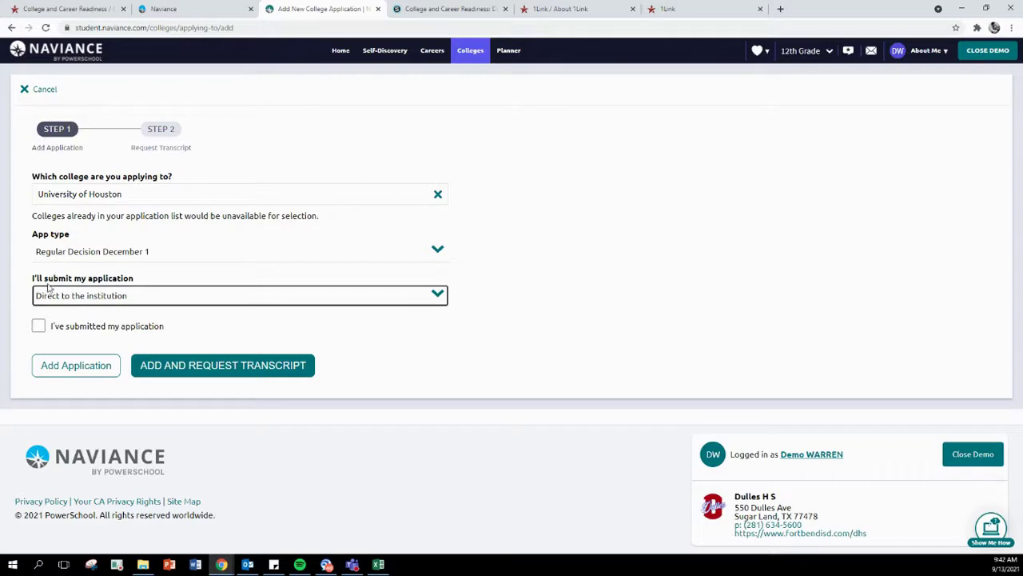
left_click(114, 296)
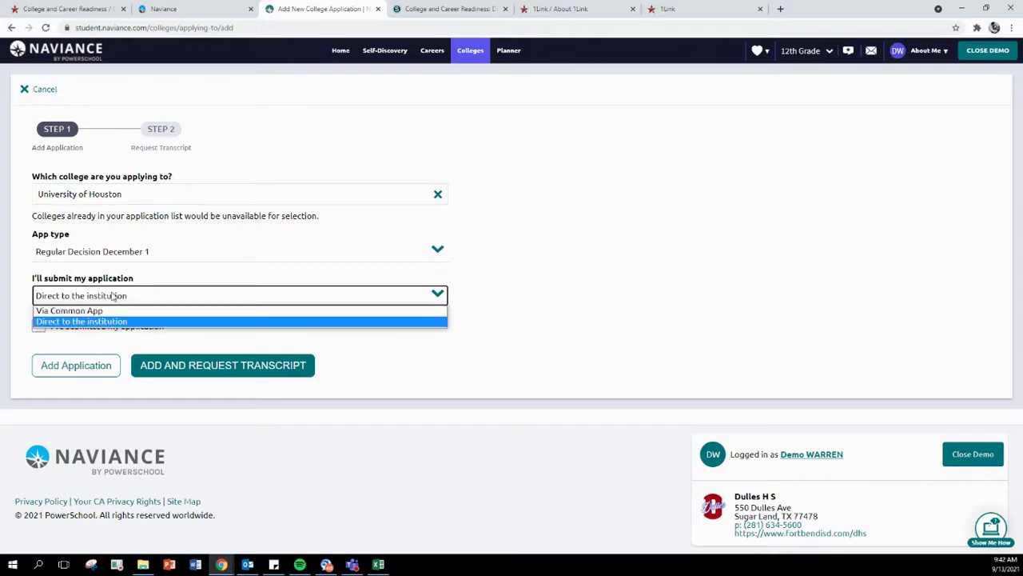
left_click(87, 311)
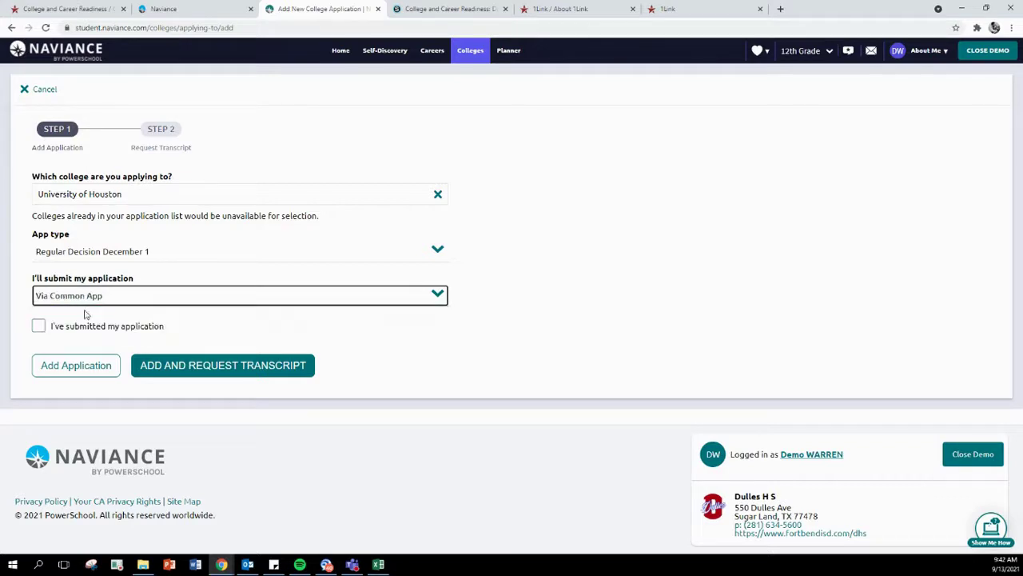
Set the submission method to Direct to the institution and add the University of Houston application without marking it as submitted.
left_click(97, 295)
left_click(89, 322)
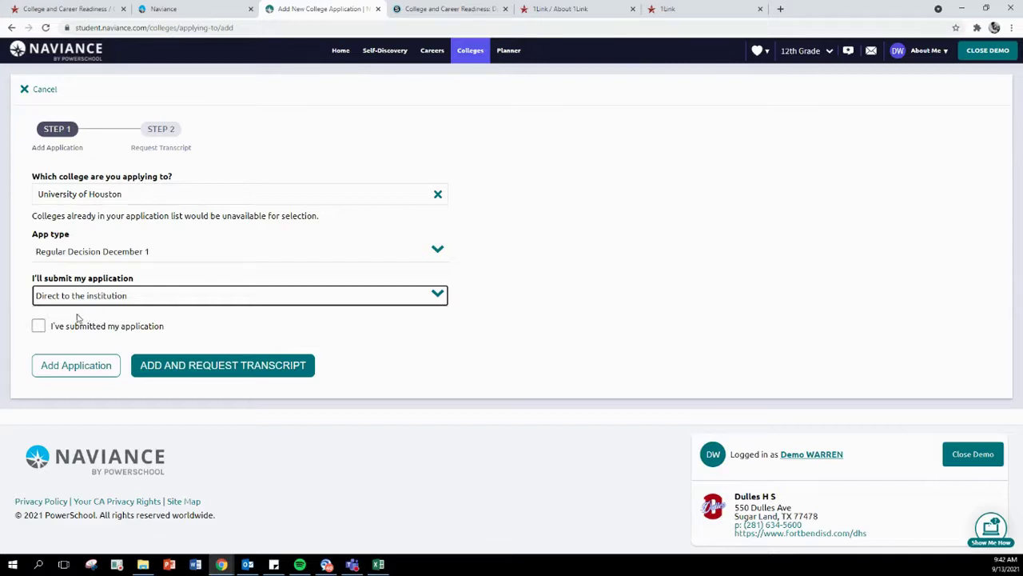
left_click(39, 327)
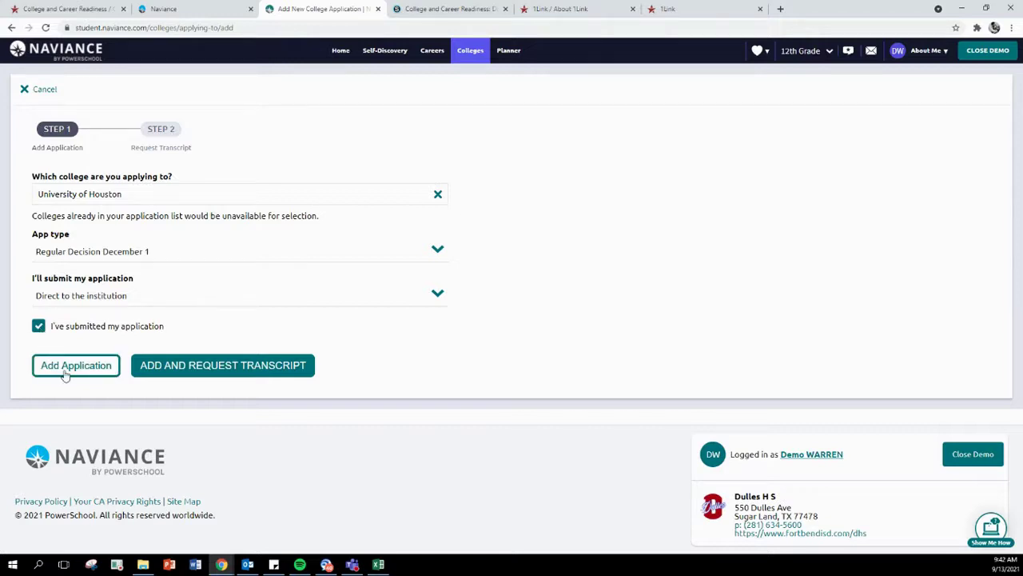
left_click(37, 327)
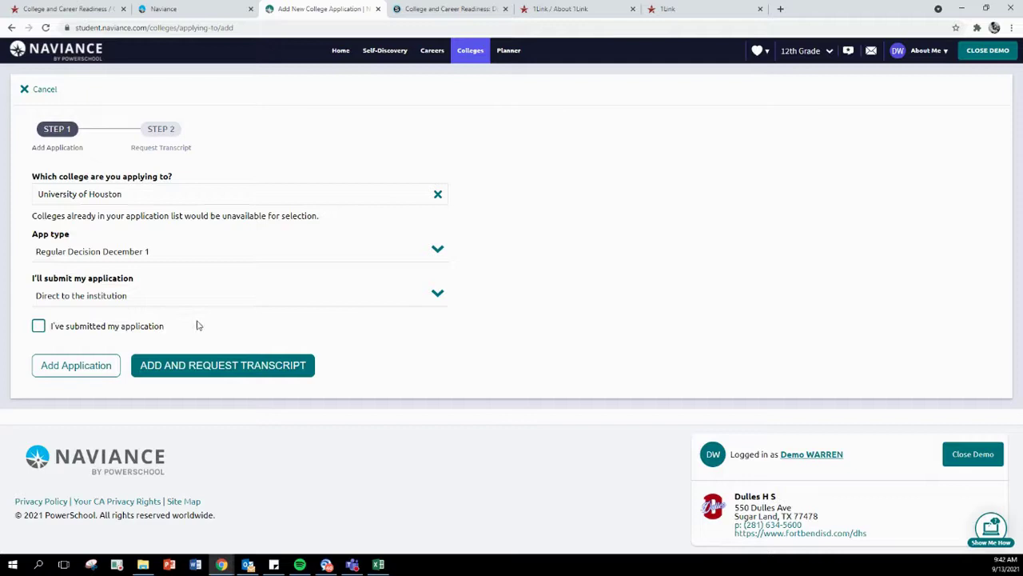
left_click(77, 369)
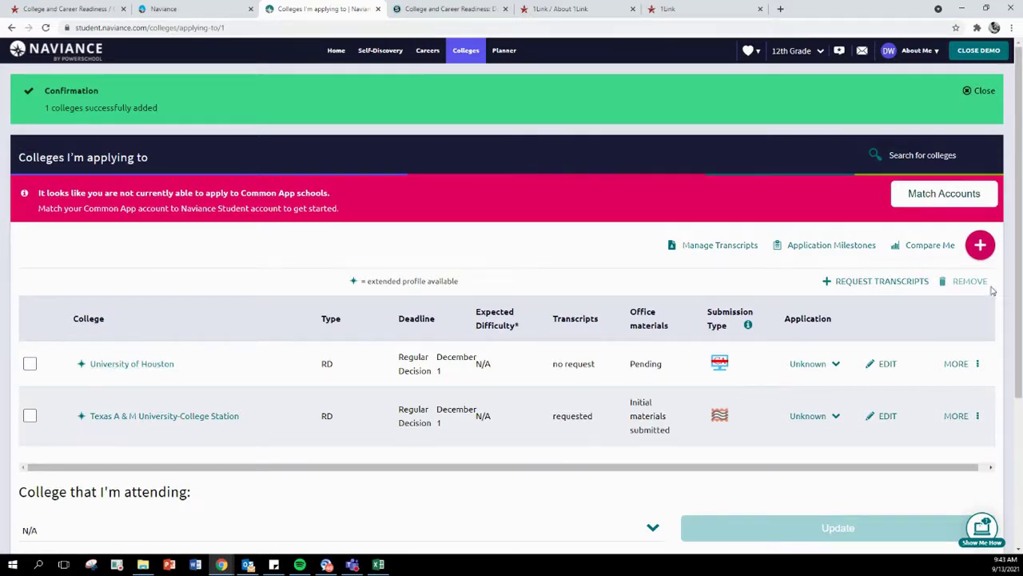
Add an application for Houston Community College System with Regular Decision, submitted direct to the institution.
left_click(980, 244)
left_click(303, 254)
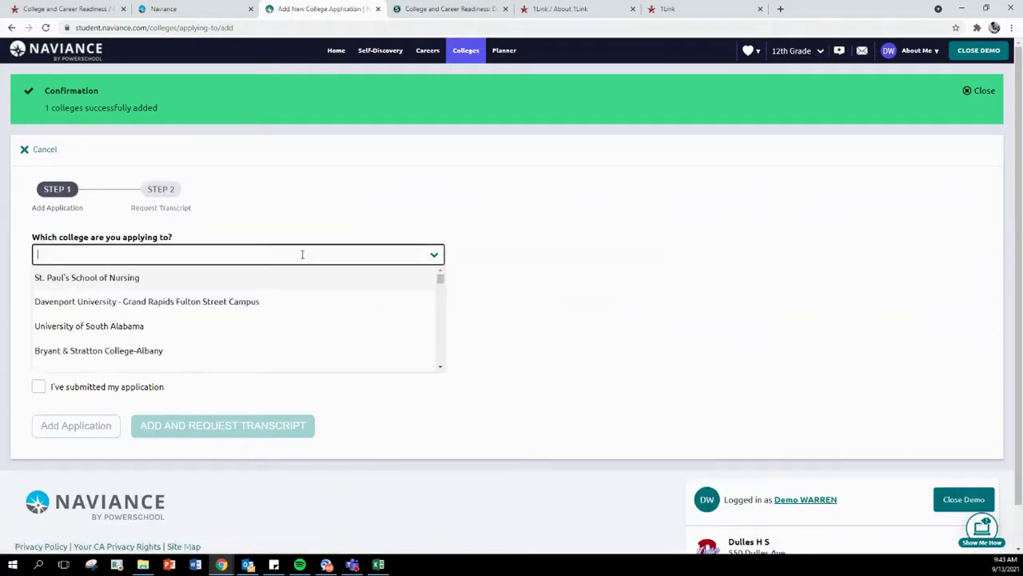
type("Houston Community College System")
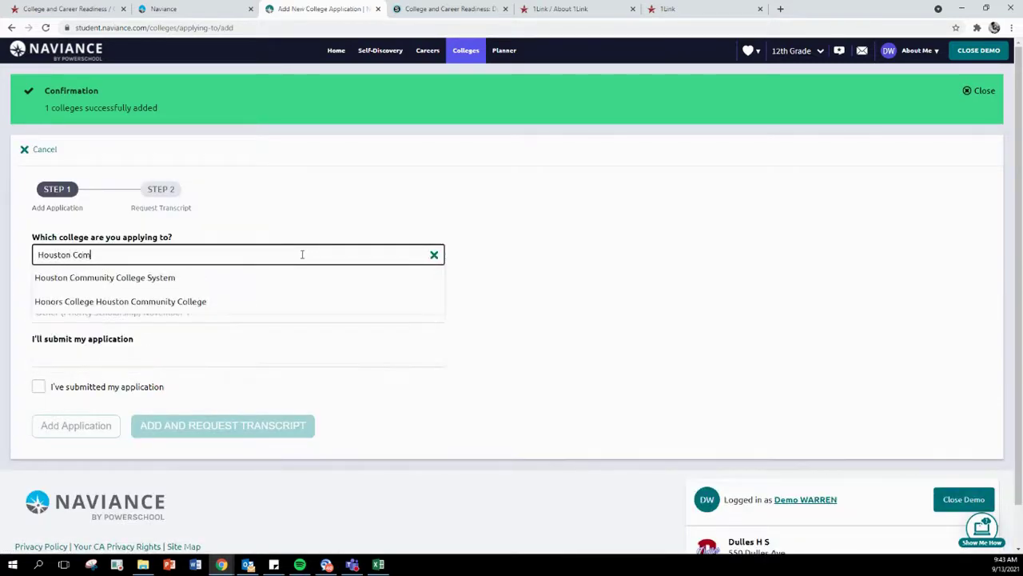
left_click(152, 278)
left_click(119, 315)
left_click(117, 316)
left_click(136, 359)
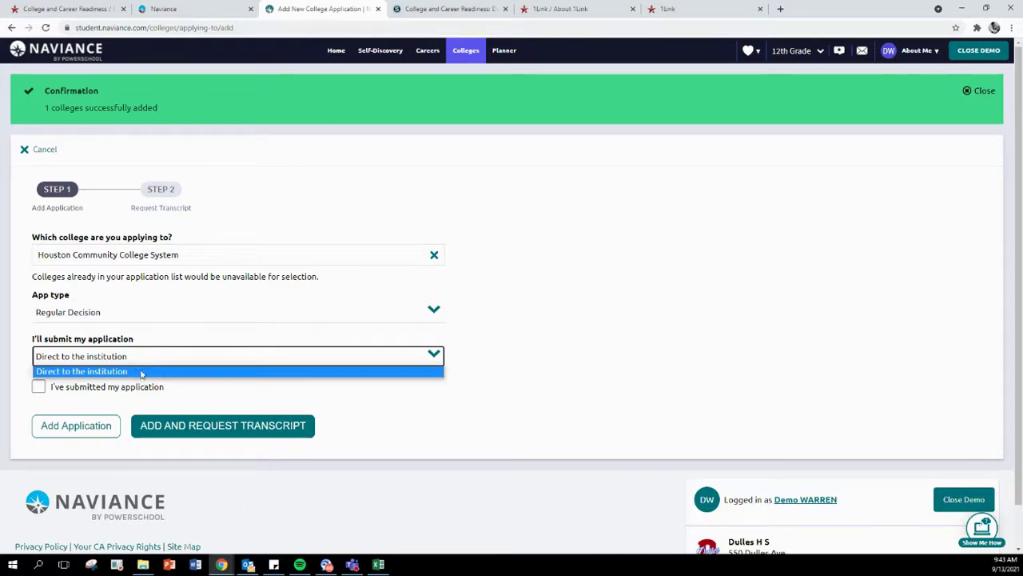
left_click(141, 371)
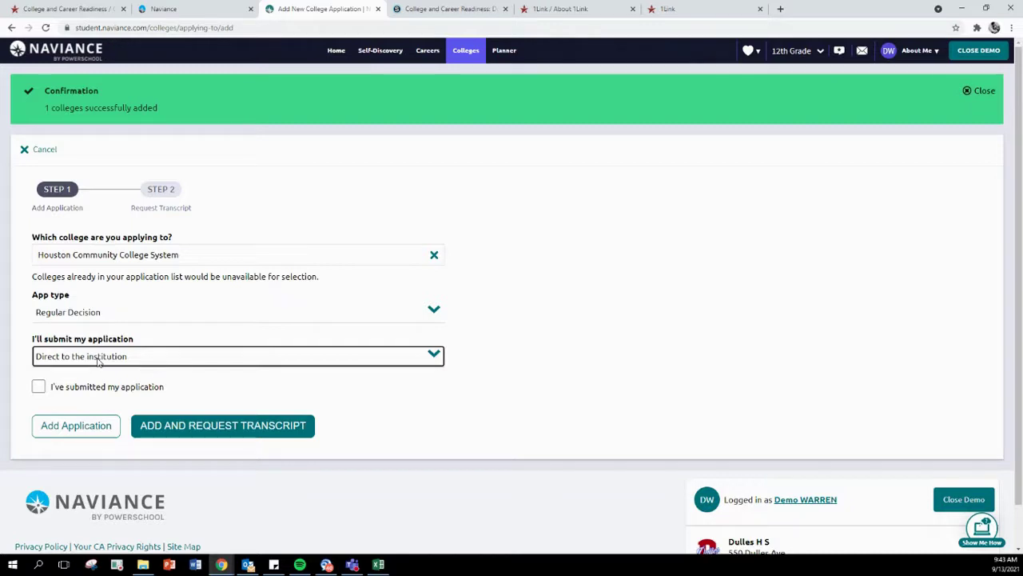
left_click(51, 428)
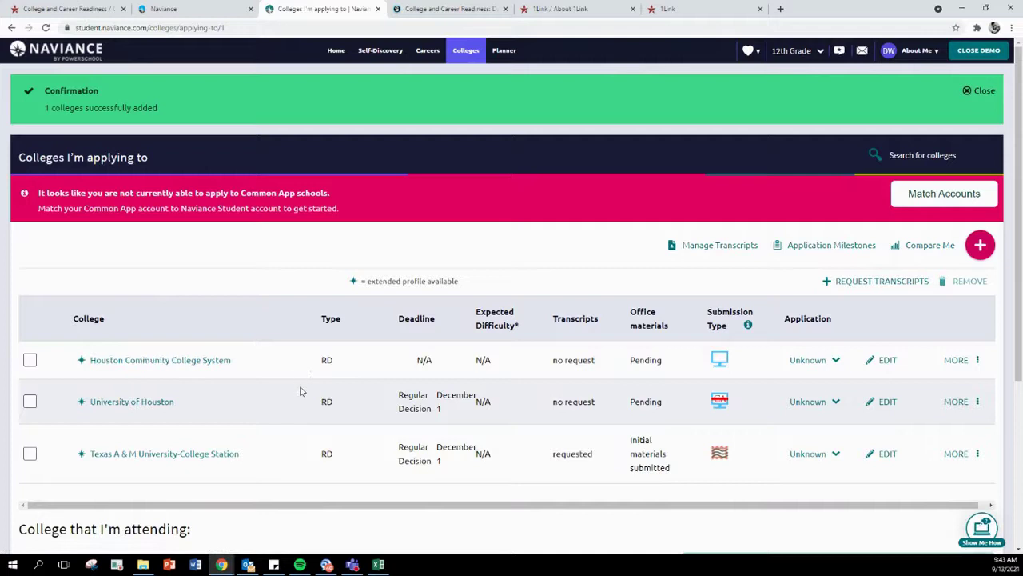
Add an application for Rice University with Regular Decision January 4, submitted via Common App.
scroll(319, 383, "down", 1)
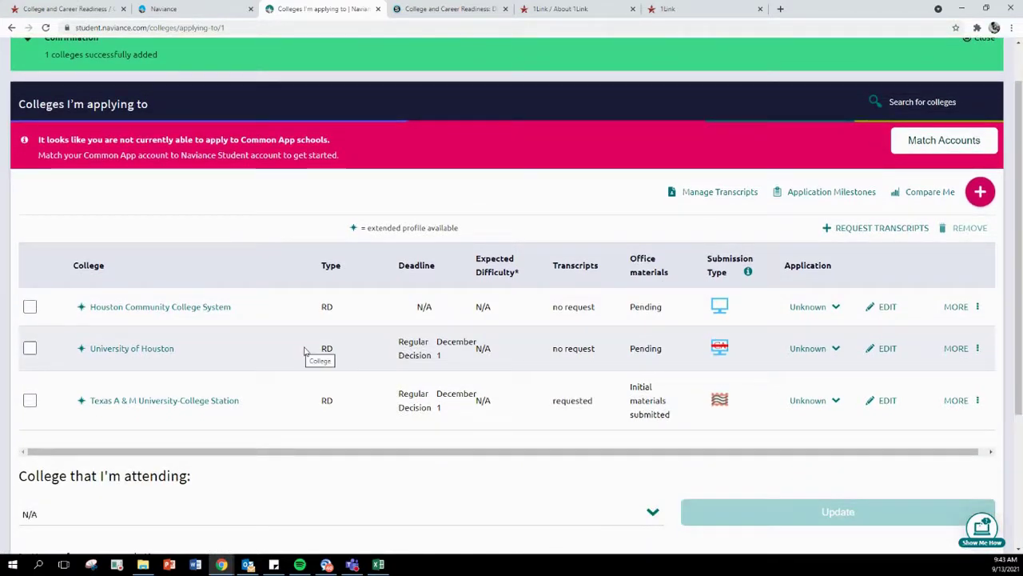
left_click(977, 194)
left_click(189, 231)
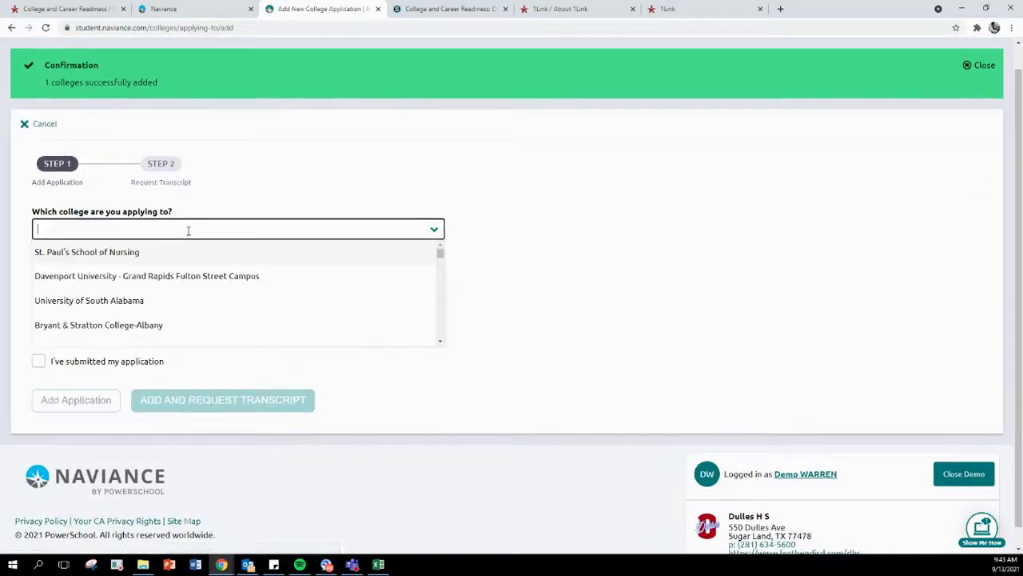
type("RIce Un")
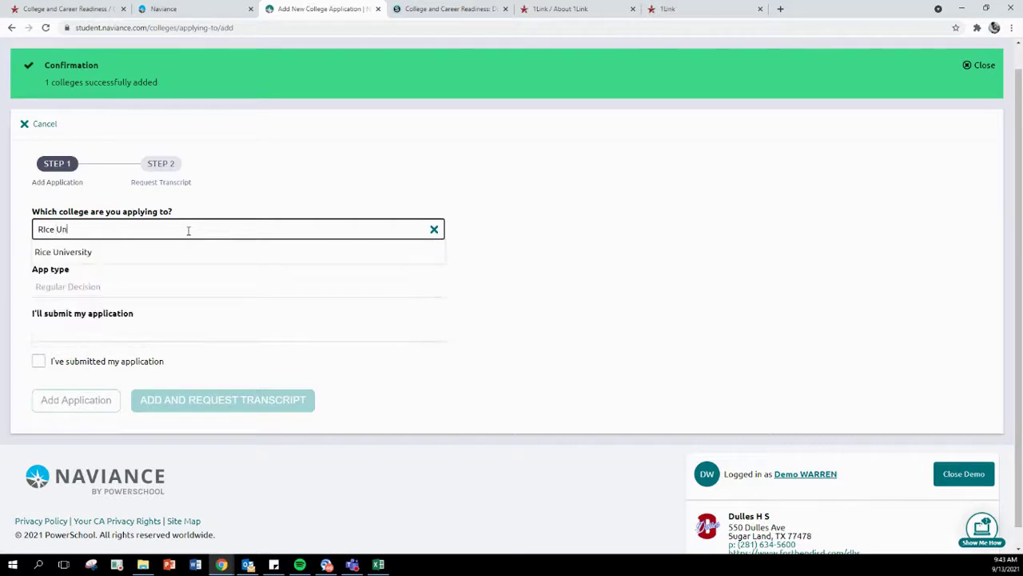
left_click(137, 252)
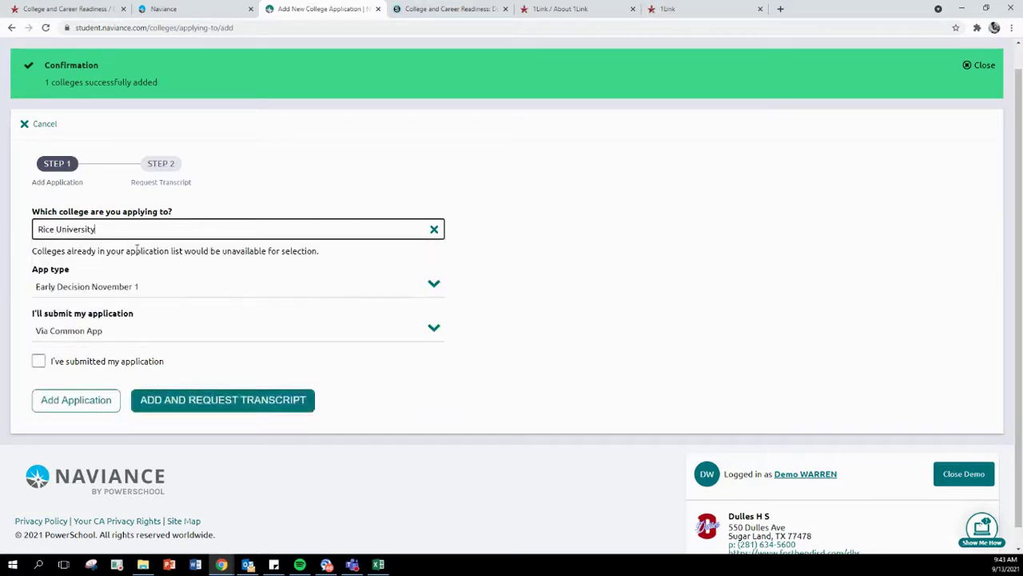
left_click(130, 286)
left_click(125, 312)
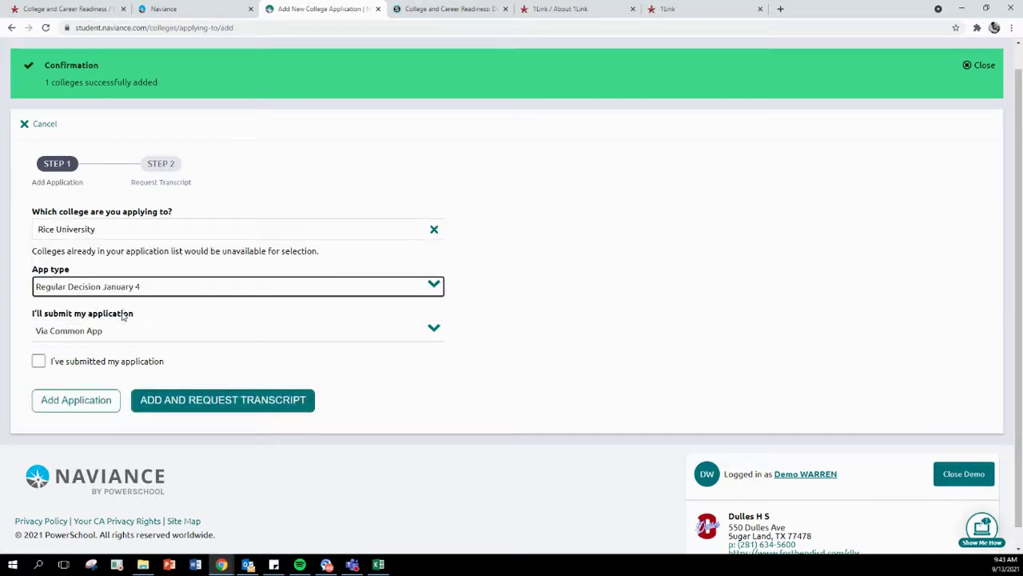
left_click(120, 331)
left_click(95, 346)
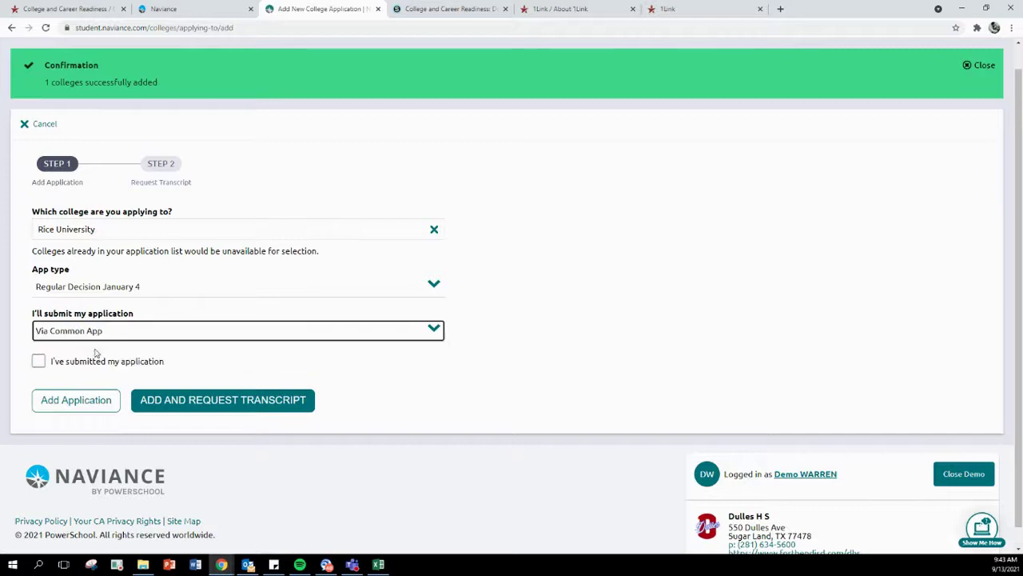
left_click(67, 404)
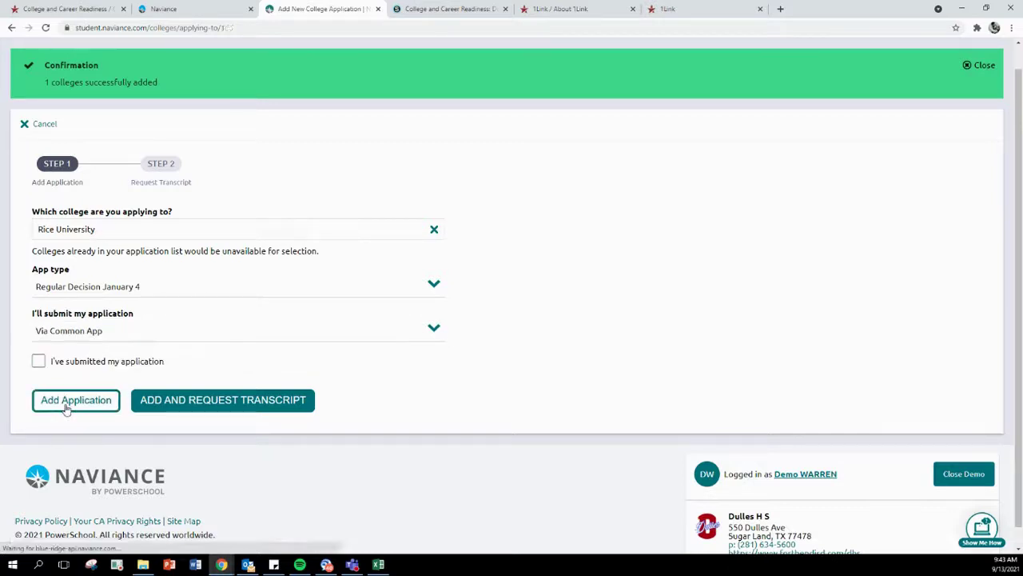
Fill in a transcript request for an Initial transcript sent to Houston Community College System and University of Houston.
scroll(712, 399, "down", 2)
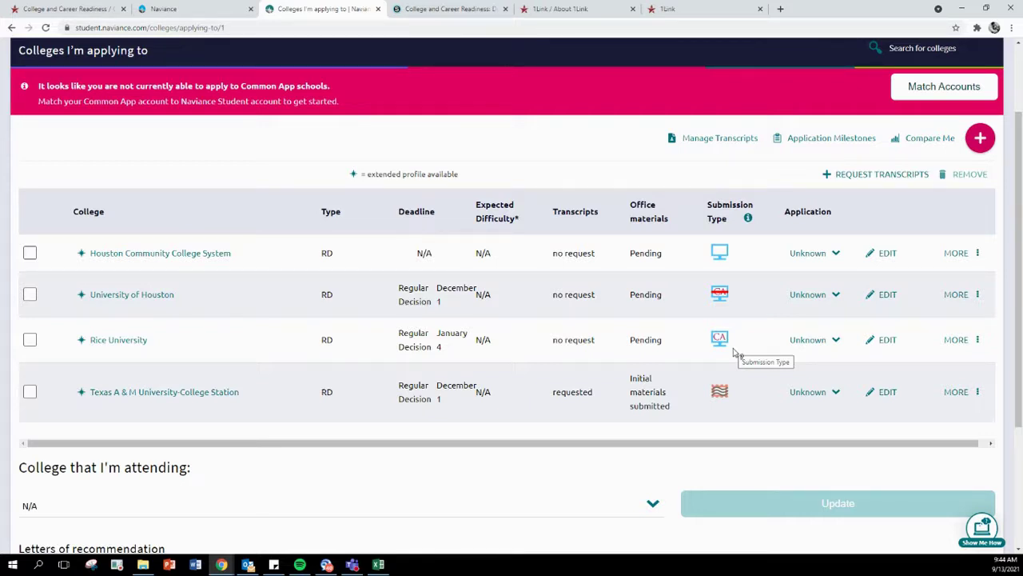
left_click(858, 176)
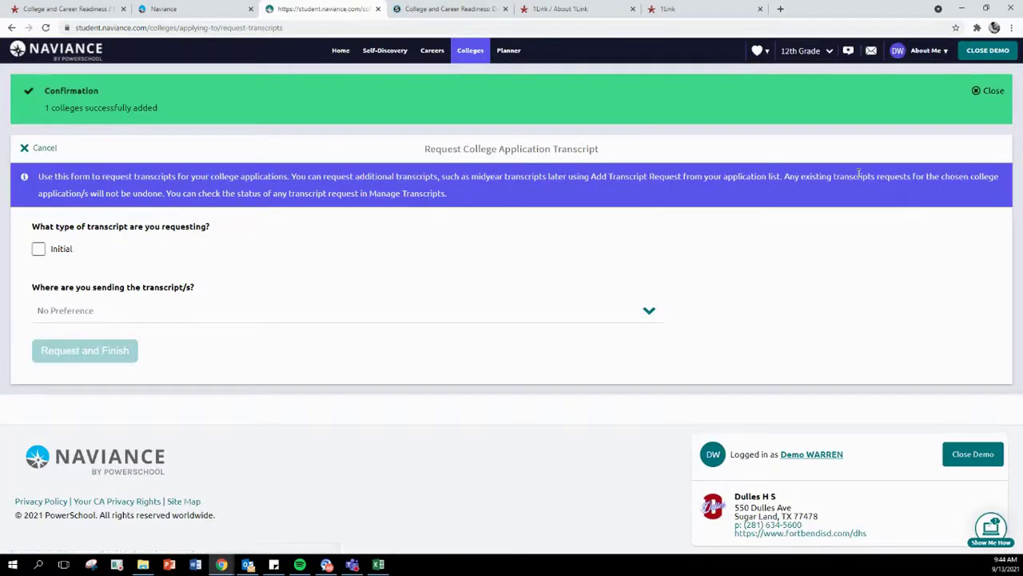
left_click(38, 249)
left_click(177, 313)
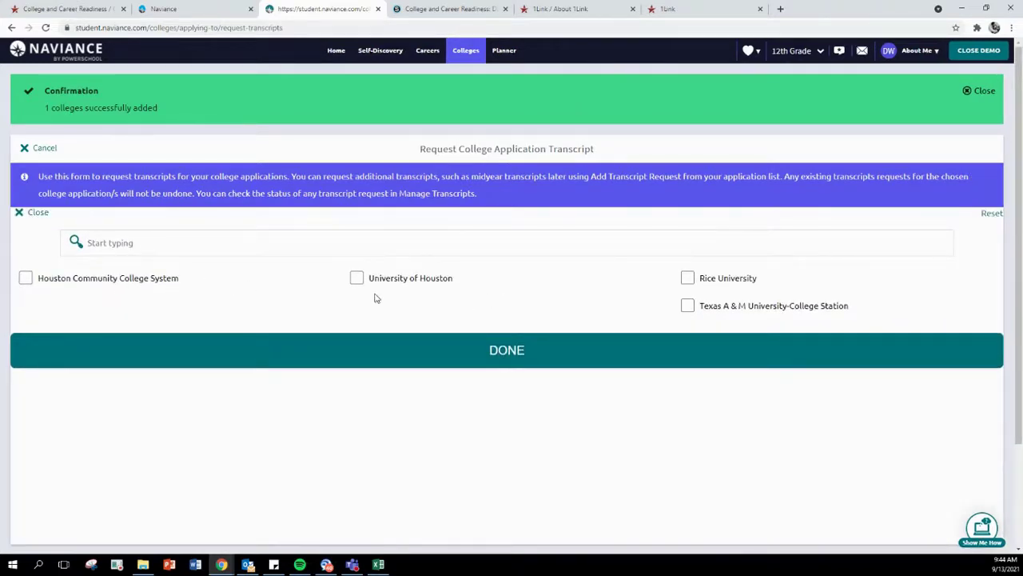
left_click(356, 277)
left_click(26, 277)
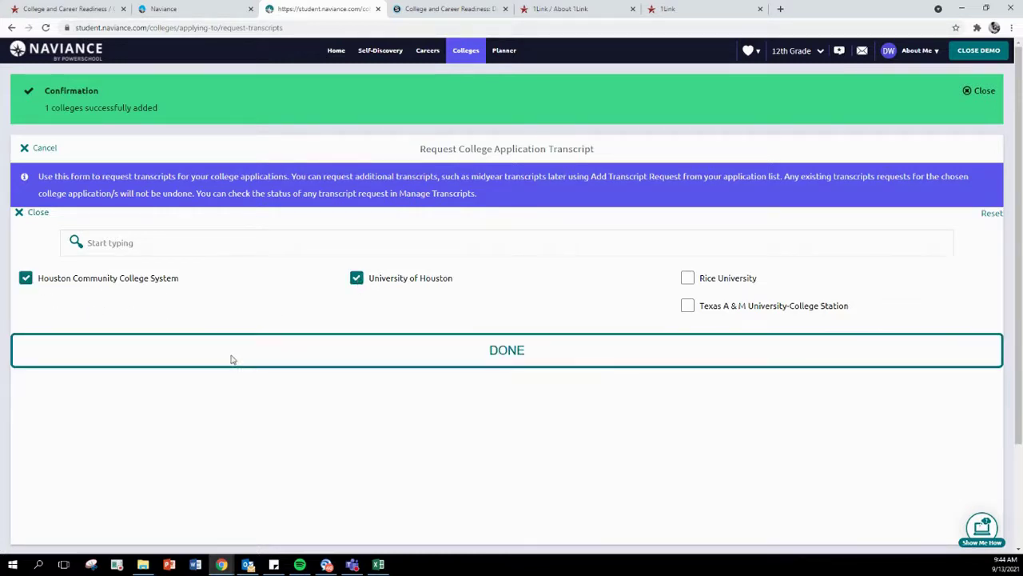
left_click(230, 359)
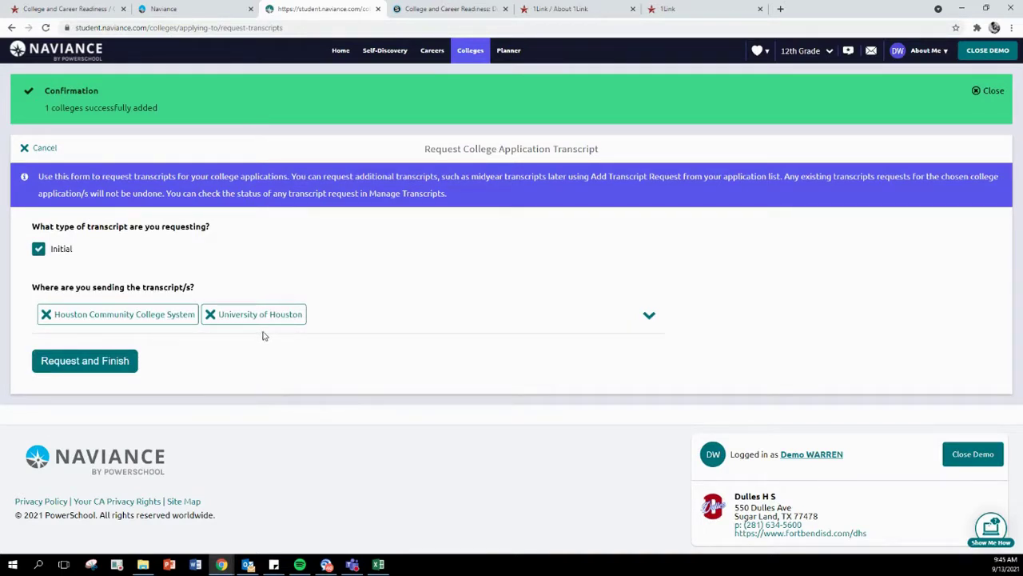
Replace both transcript destinations with Rice University, and cancel the transcript request without submitting it.
left_click(211, 315)
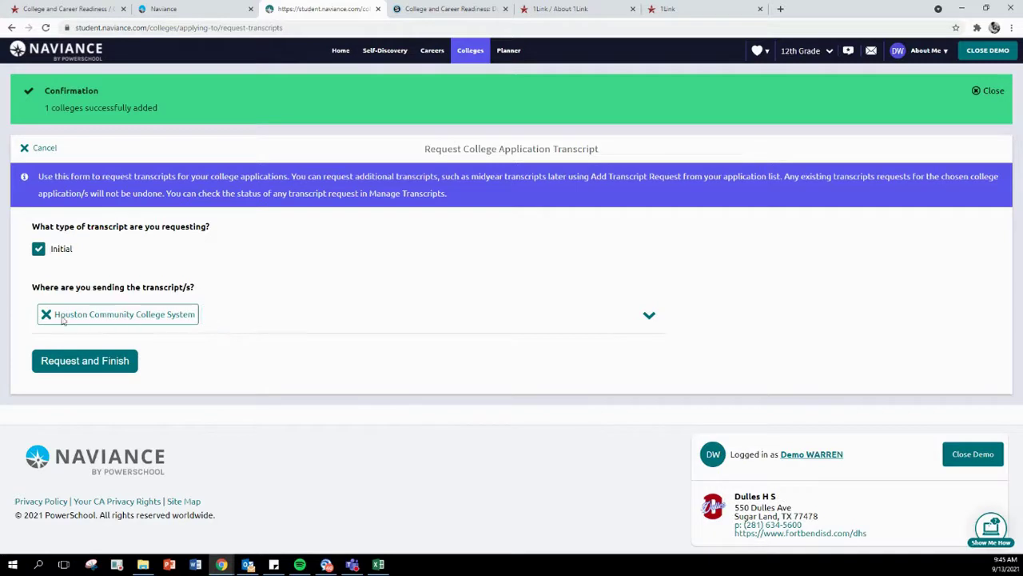
left_click(45, 314)
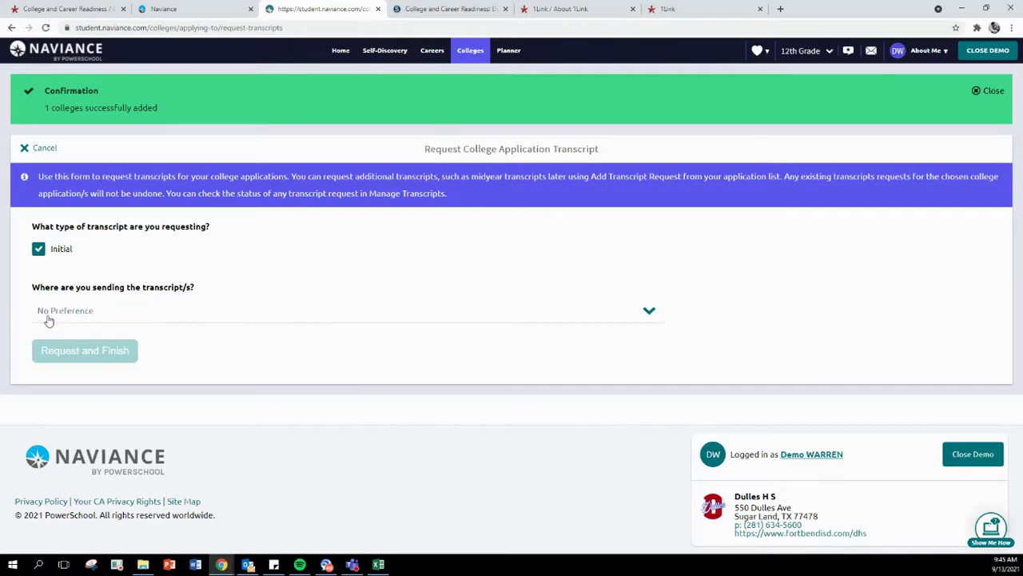
left_click(92, 315)
left_click(687, 279)
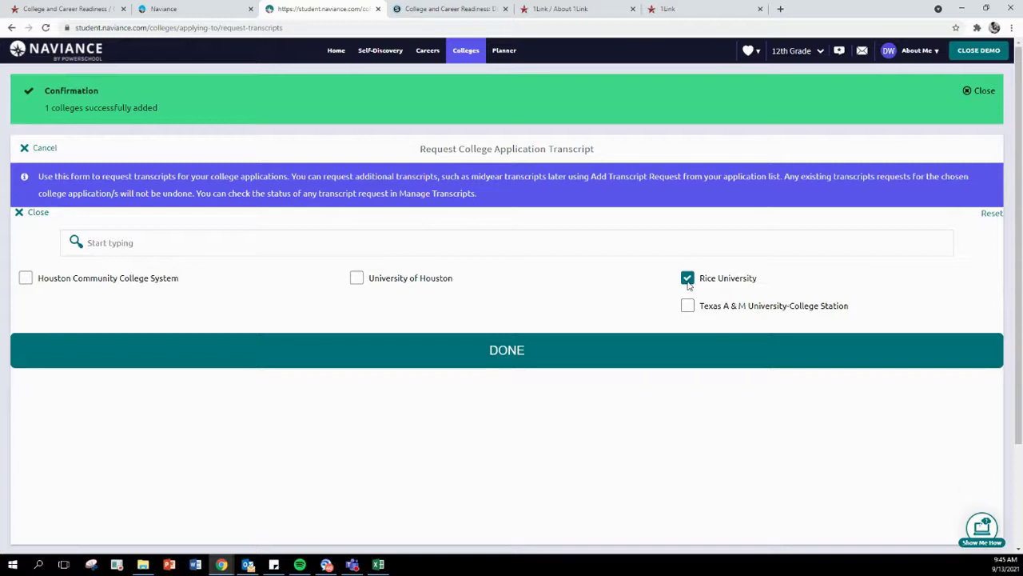
left_click(579, 340)
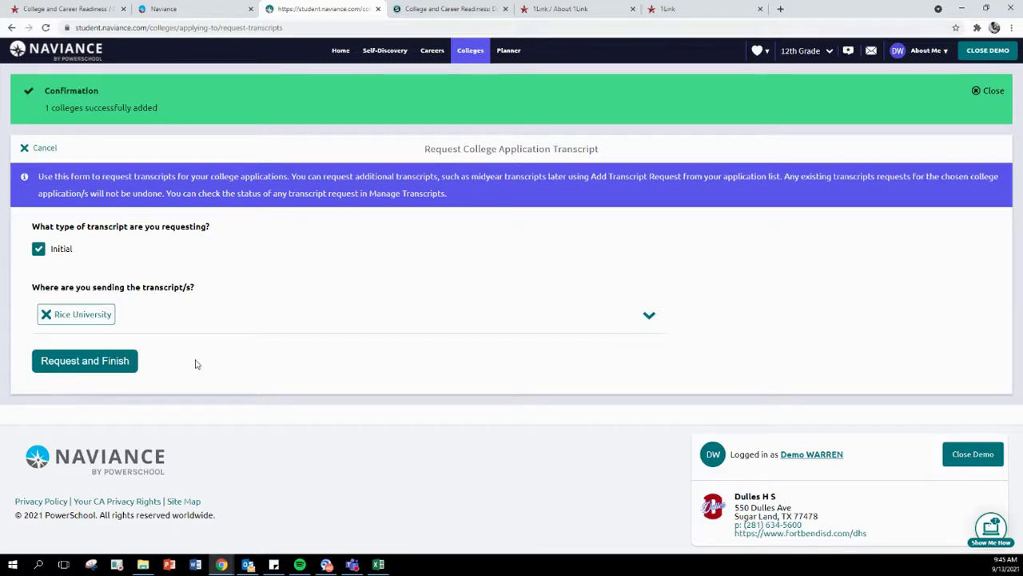
left_click(32, 149)
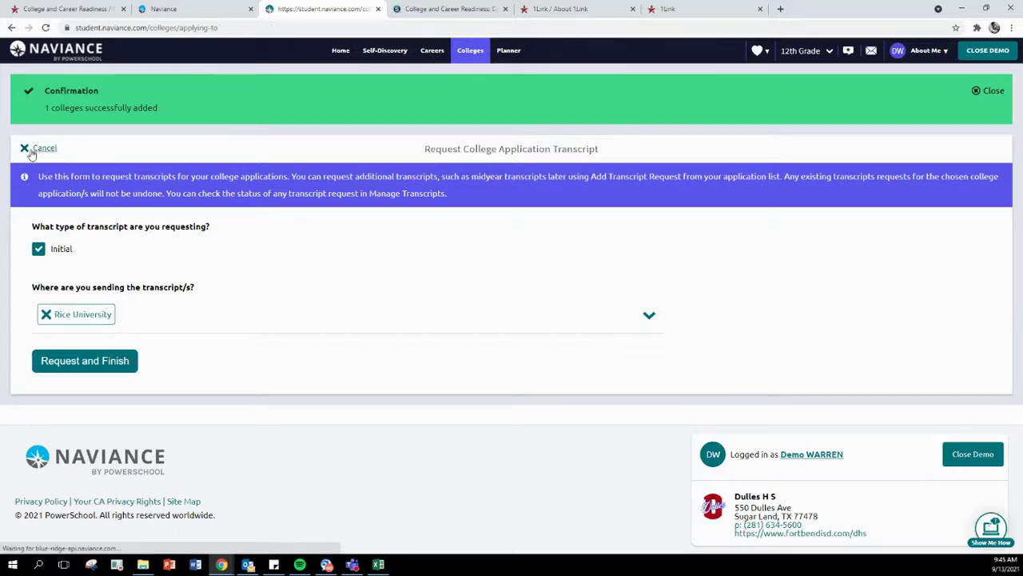
Open the University of Houston application for editing and mark it as submitted.
scroll(511, 176, "down", 3)
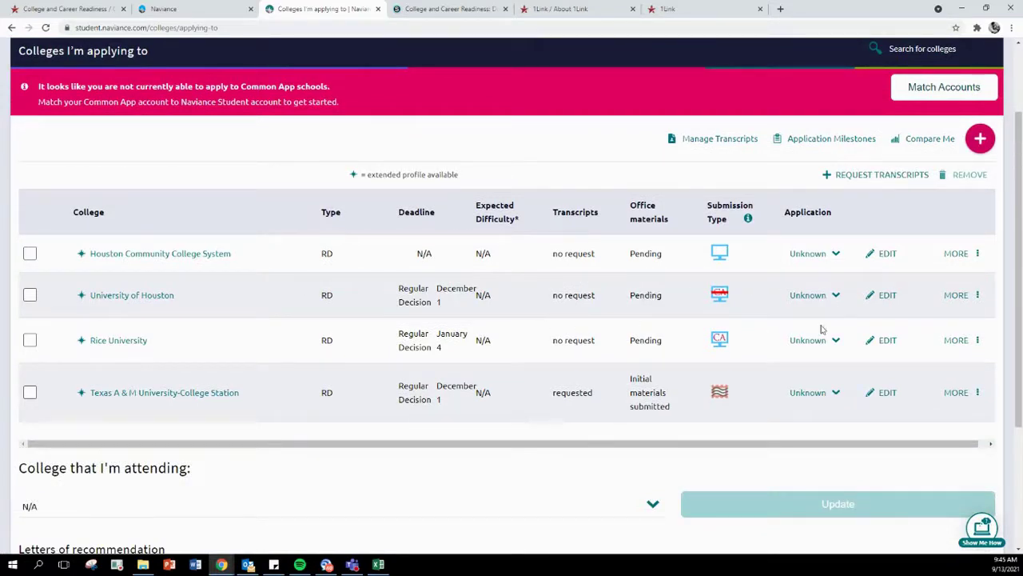
left_click(886, 299)
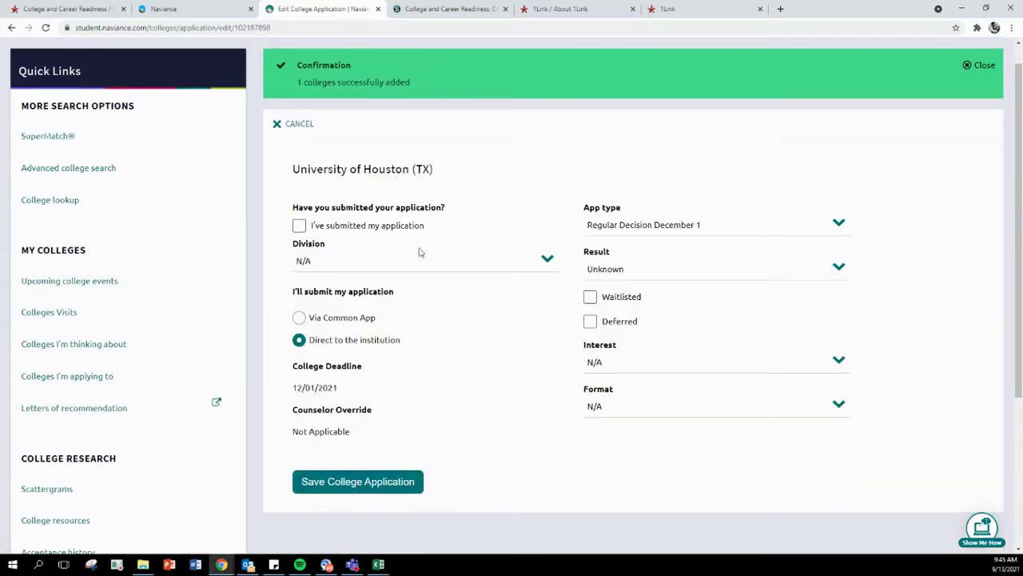
left_click(302, 228)
scroll(485, 269, "down", 1)
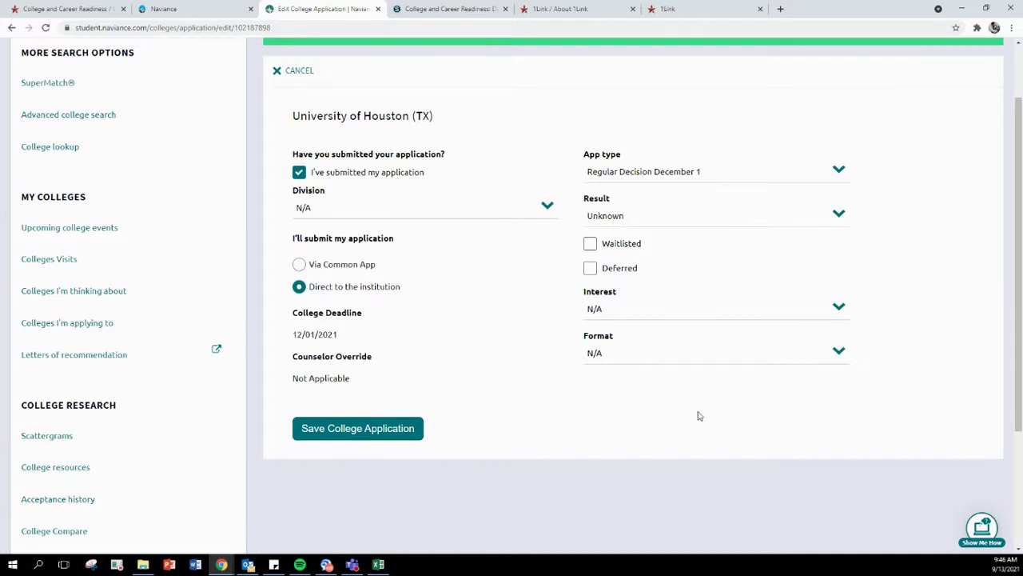
Check the Result and App type choices without changing them, and save the University of Houston application.
left_click(663, 219)
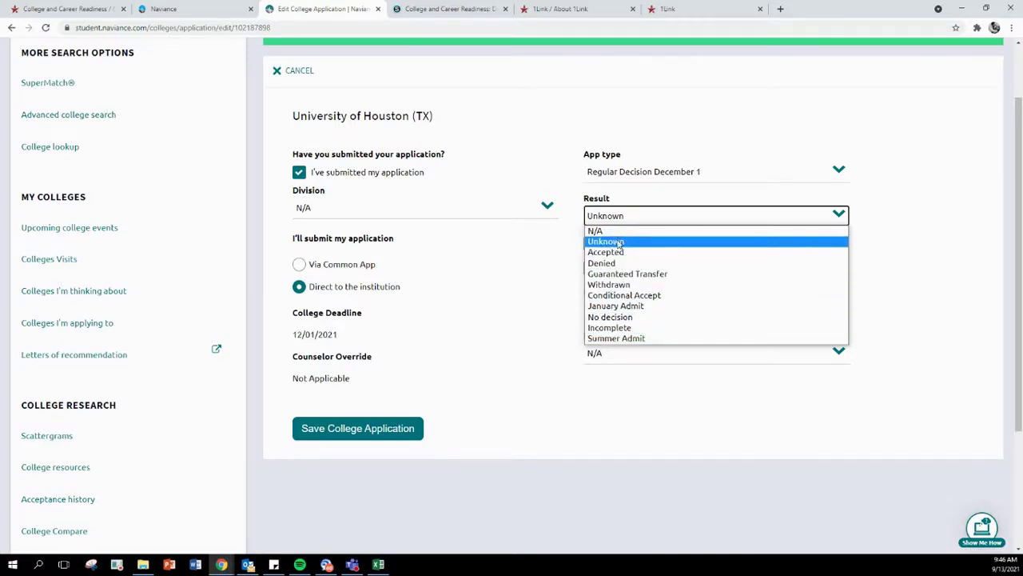
left_click(632, 386)
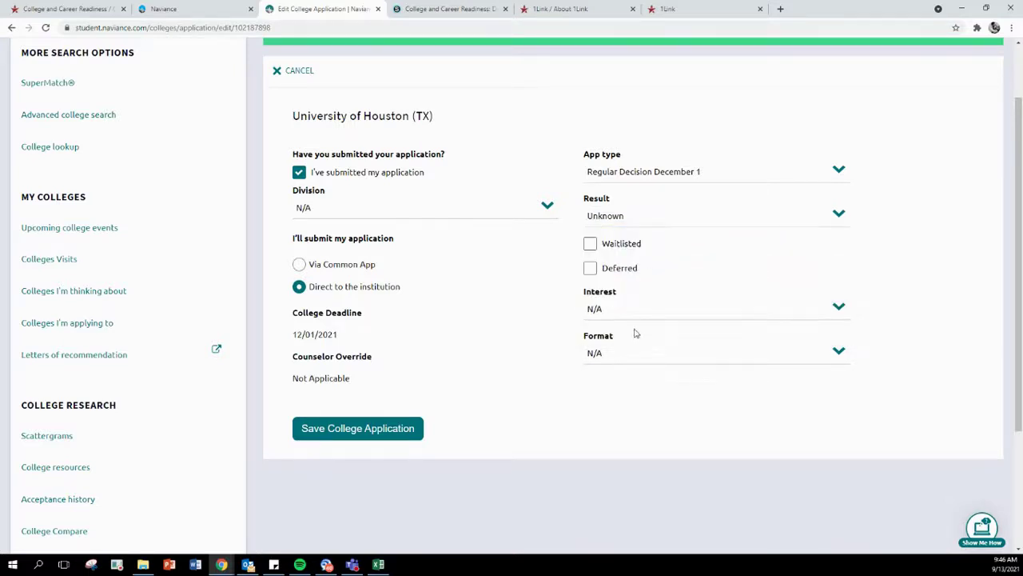
left_click(632, 182)
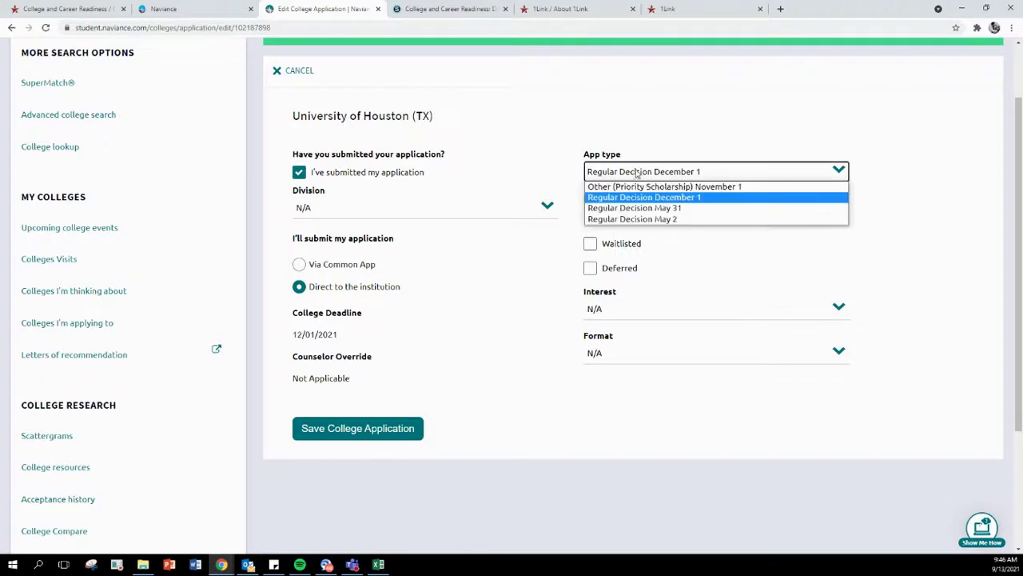
left_click(663, 383)
left_click(388, 430)
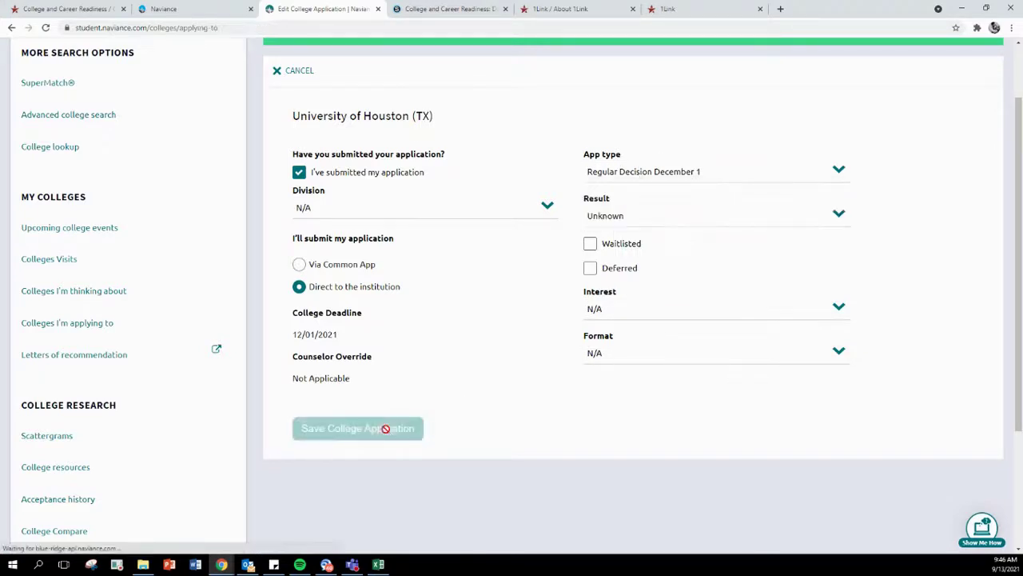
Open the University of Houston scattergrams and examine the school's past applicants by GPA and SAT.
scroll(873, 286, "down", 2)
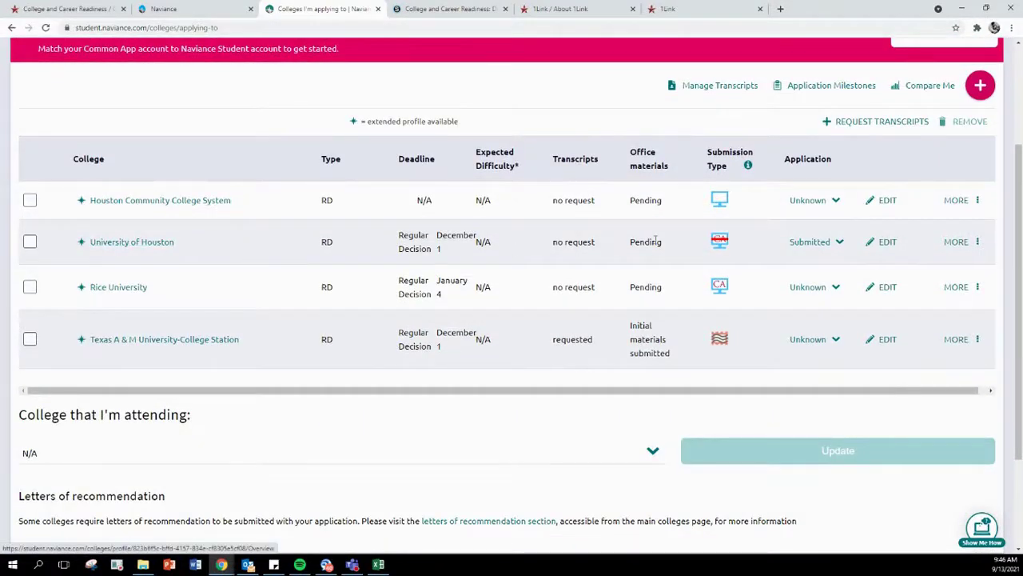
left_click(957, 242)
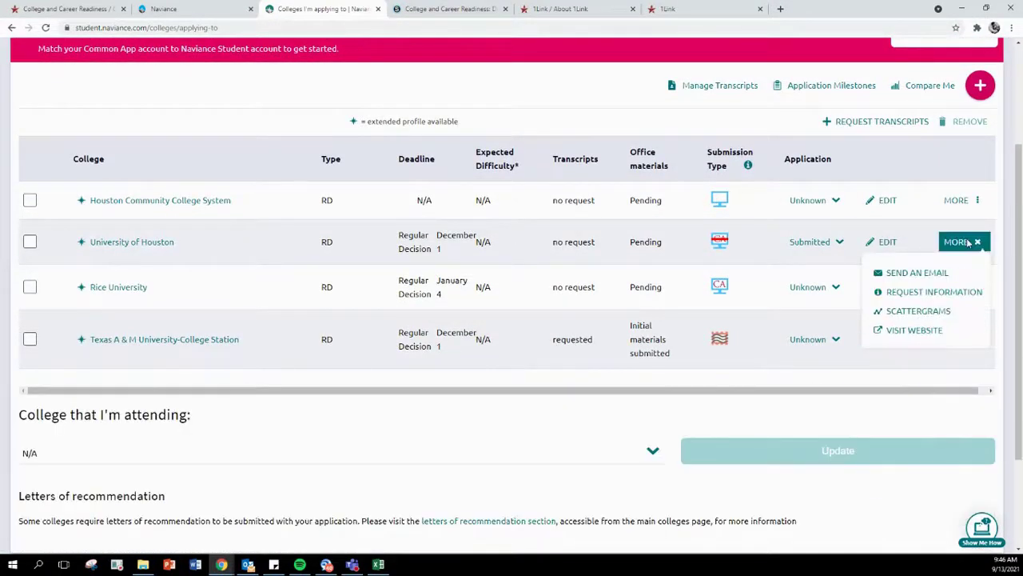
left_click(918, 311)
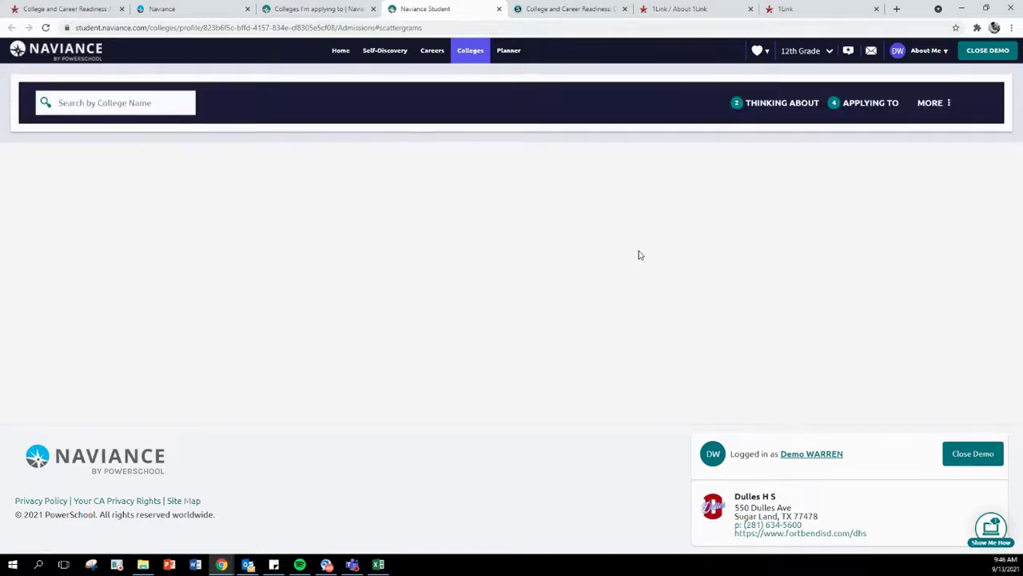
scroll(887, 282, "down", 1)
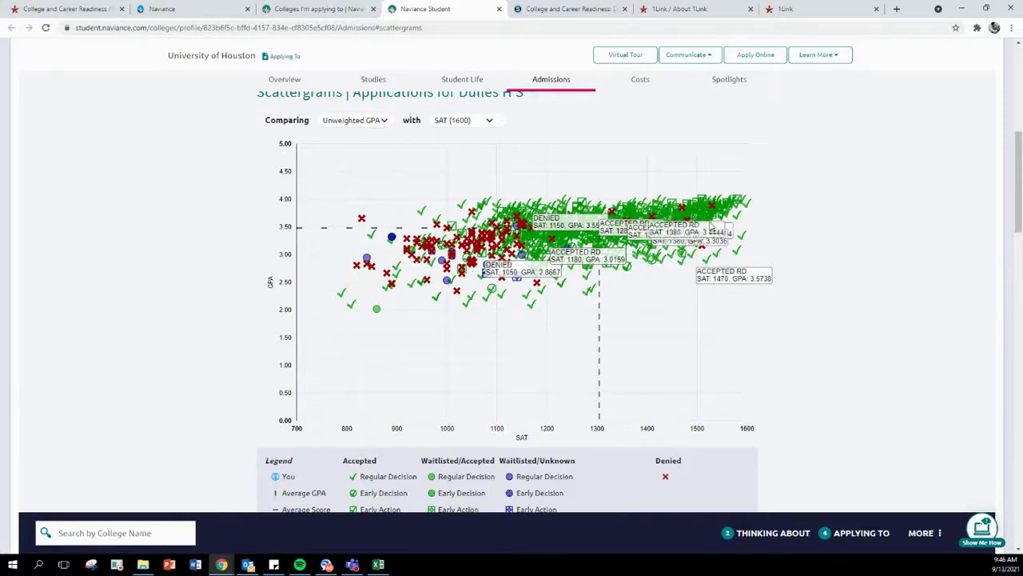
scroll(825, 312, "up", 6)
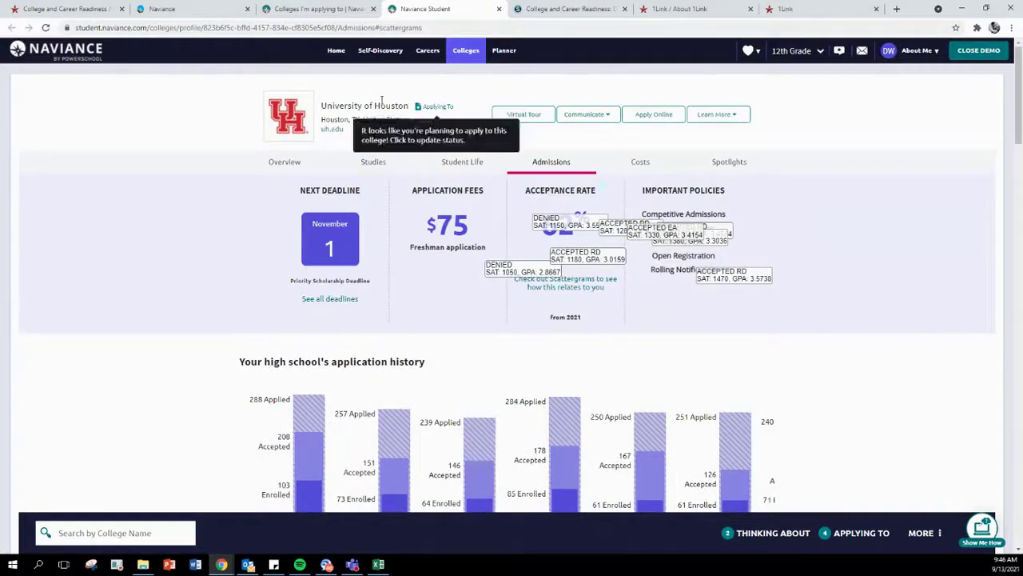
Return to the Colleges I'm applying to list through the home page and review the four applications.
left_click(335, 54)
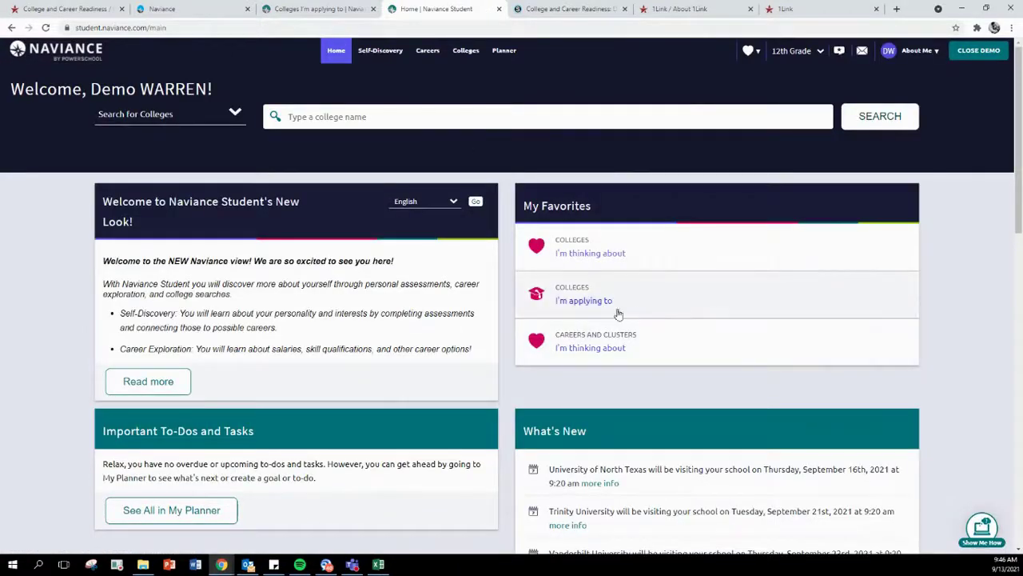
left_click(609, 307)
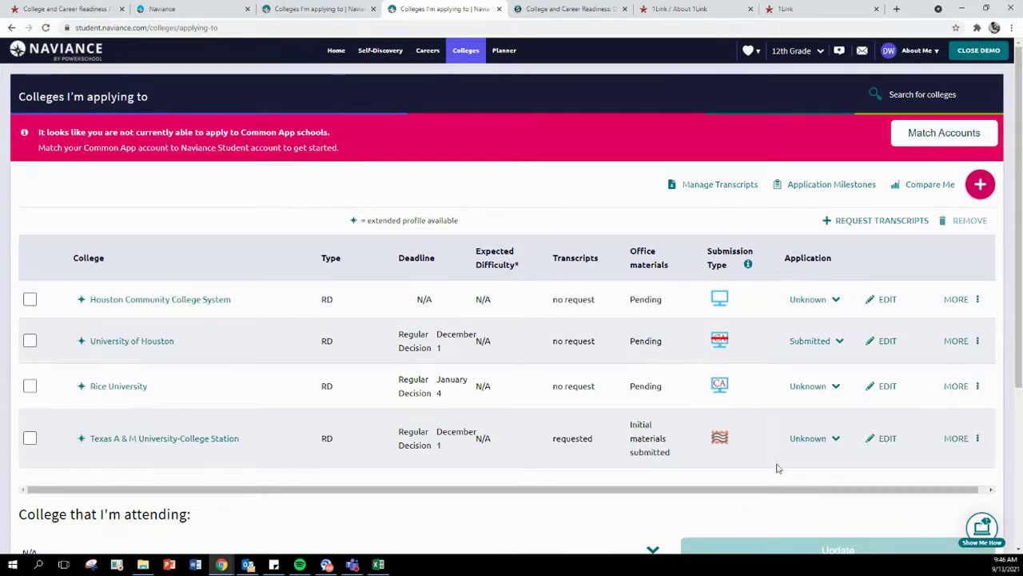
scroll(800, 475, "down", 1)
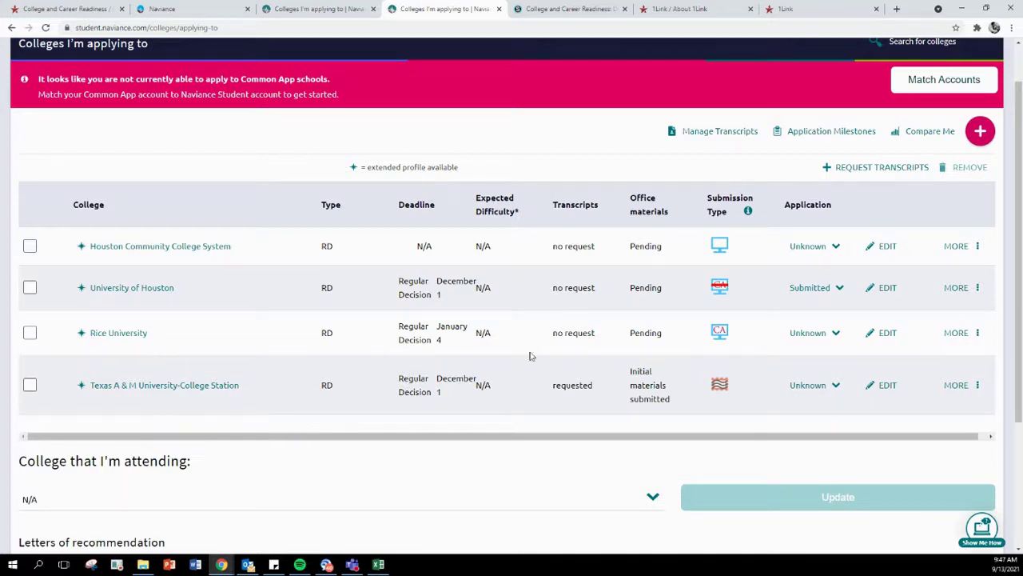
scroll(529, 356, "up", 1)
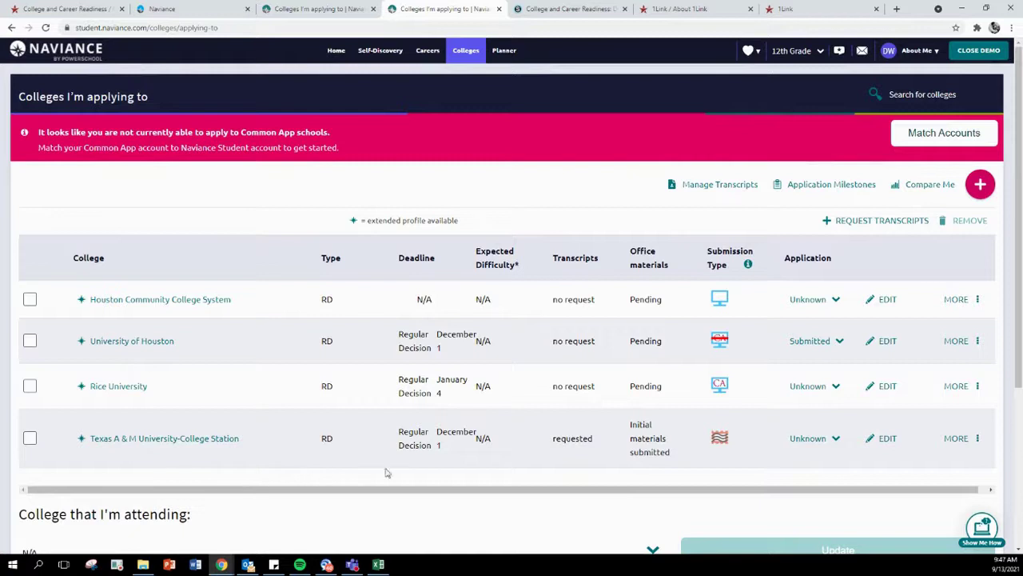
scroll(462, 460, "down", 1)
scroll(442, 363, "up", 1)
Open the letters of recommendation section from the Colleges I'm applying to page.
scroll(594, 368, "down", 3)
scroll(594, 367, "down", 1)
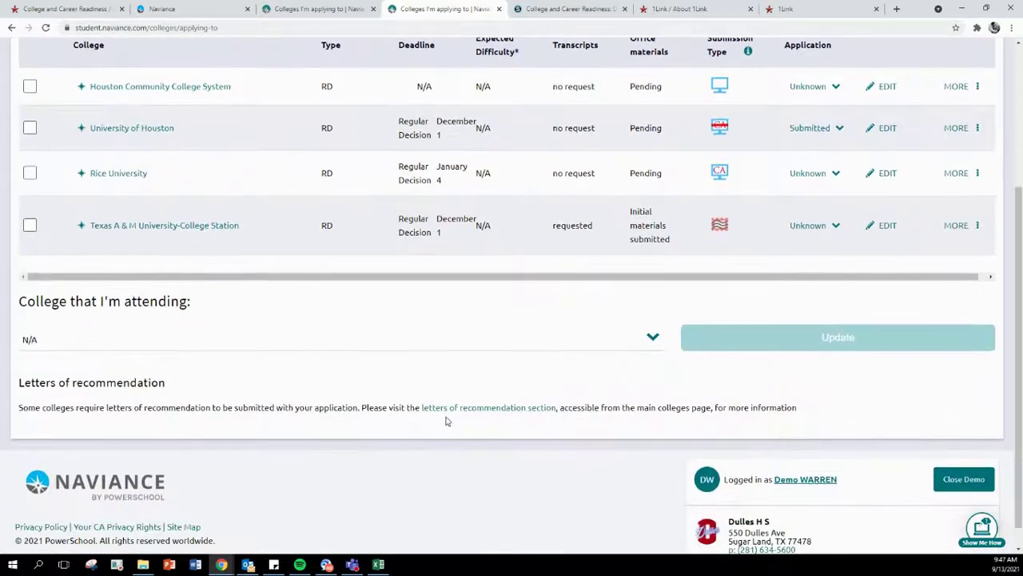
left_click(453, 408)
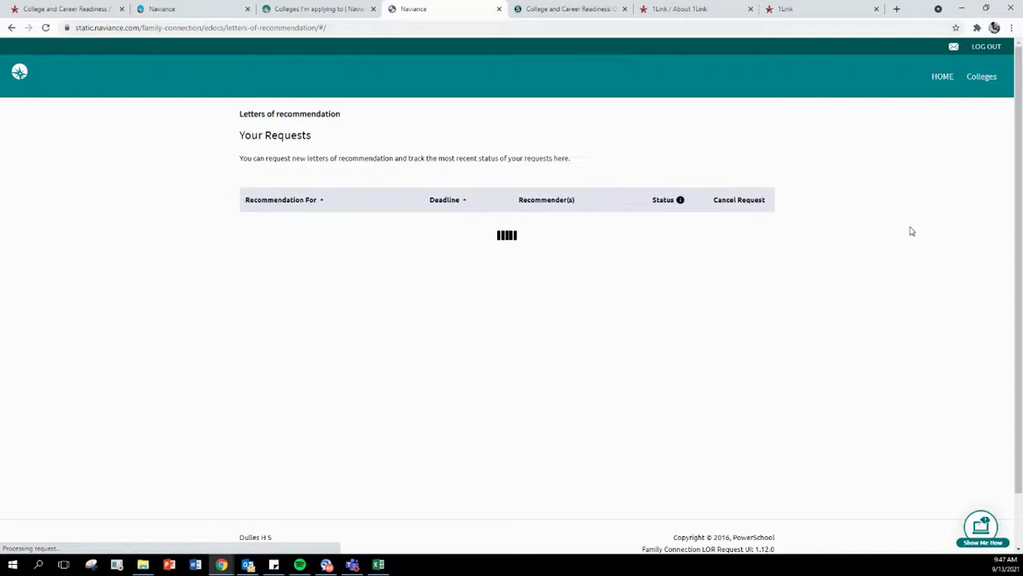
Open a new letter of recommendation request and check the teacher choices and listed colleges without selecting any.
left_click(754, 186)
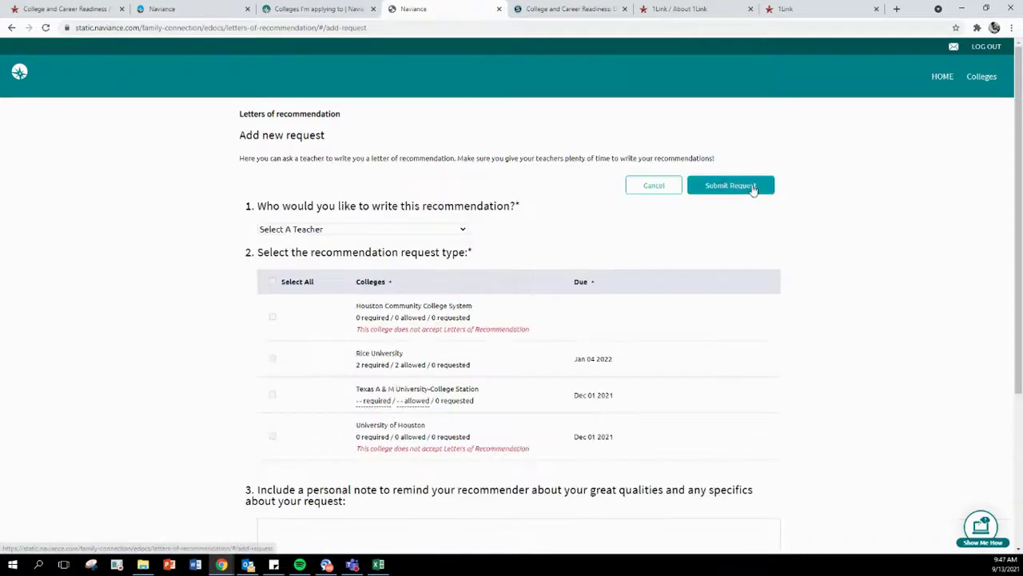
scroll(426, 429, "down", 1)
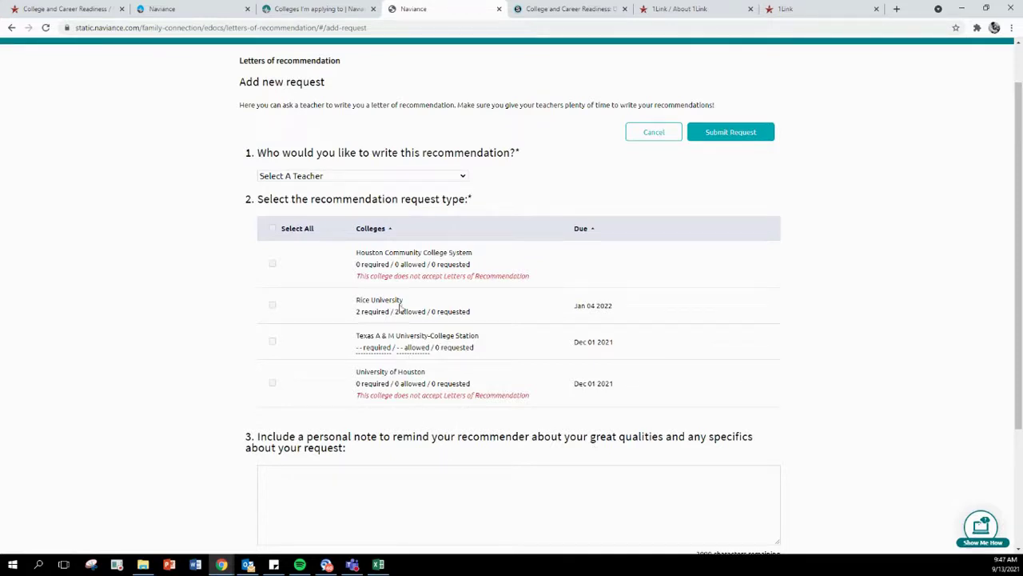
left_click(338, 176)
left_click(601, 179)
scroll(983, 296, "up", 1)
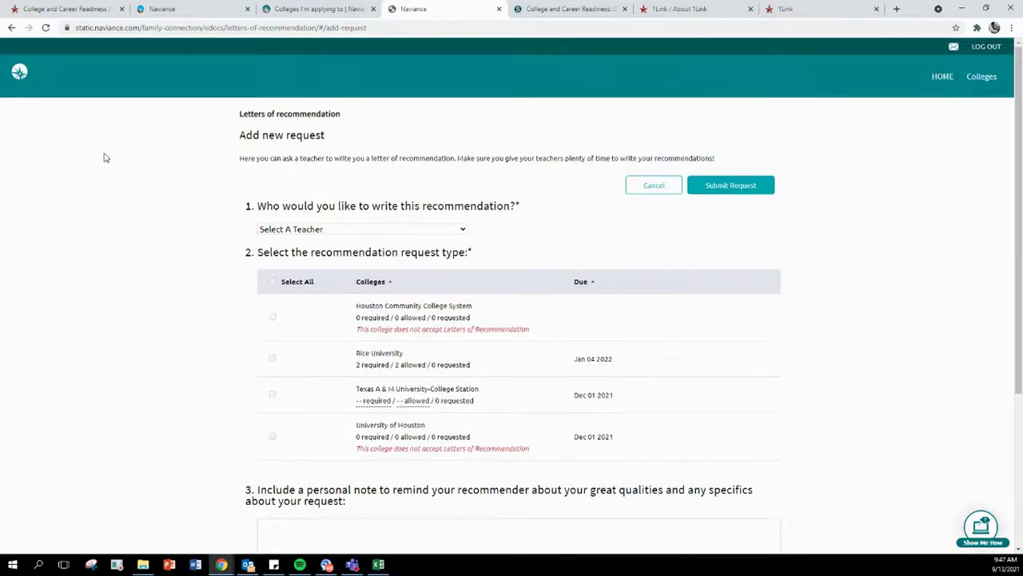
Return to the Colleges I'm applying to list and review the transcript and office materials status of each application.
left_click(318, 9)
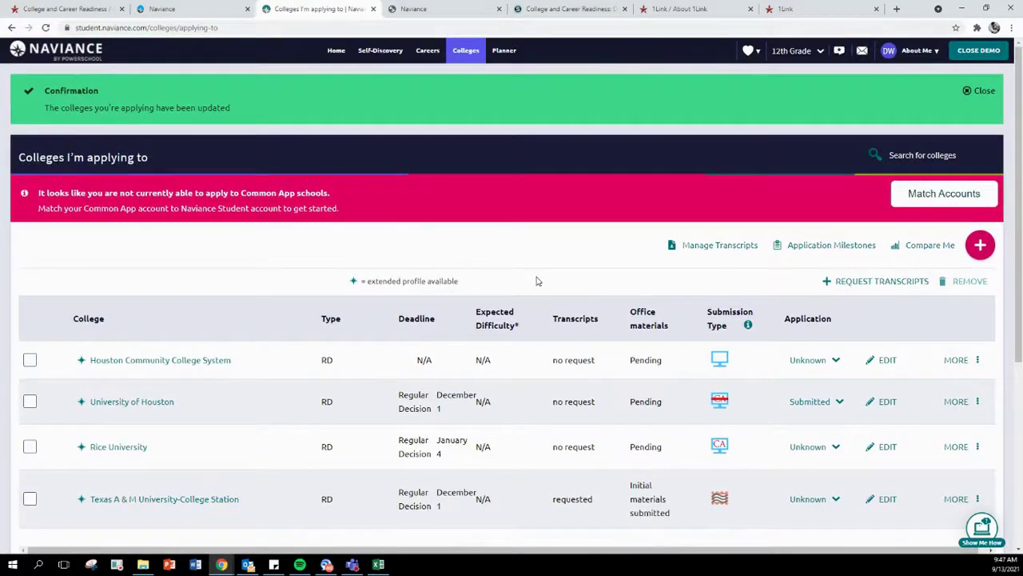
scroll(540, 288, "down", 1)
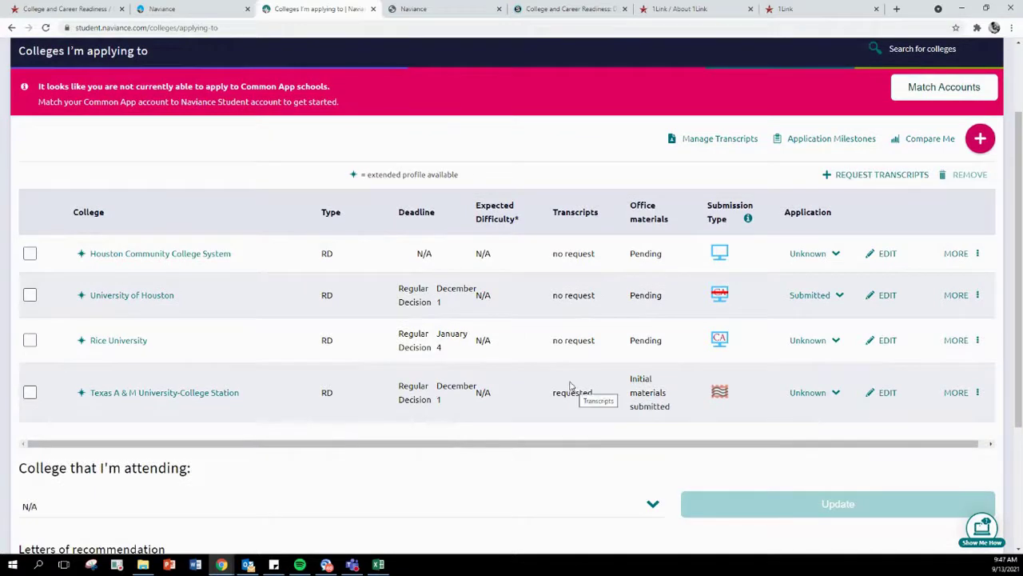
scroll(569, 383, "up", 1)
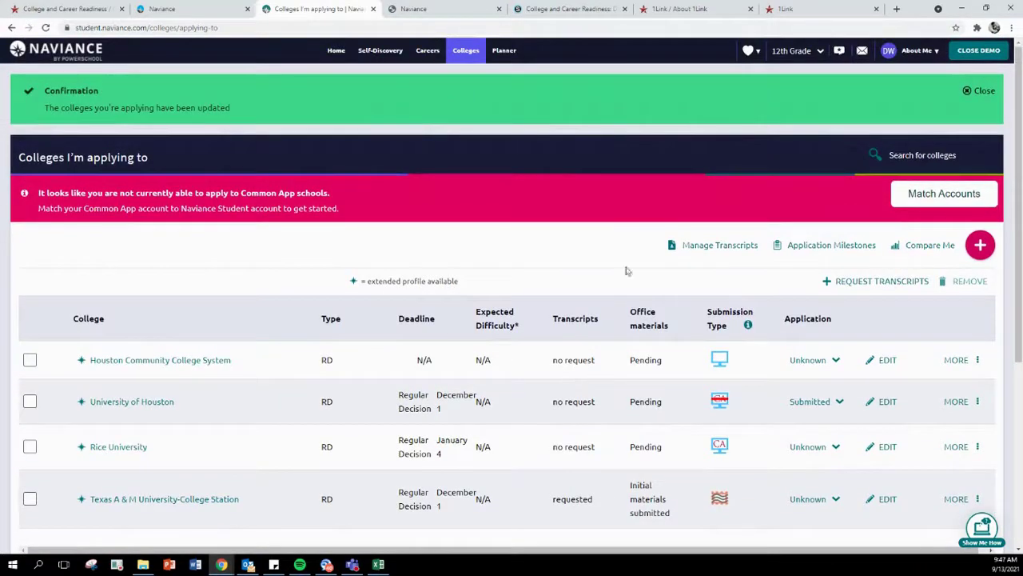